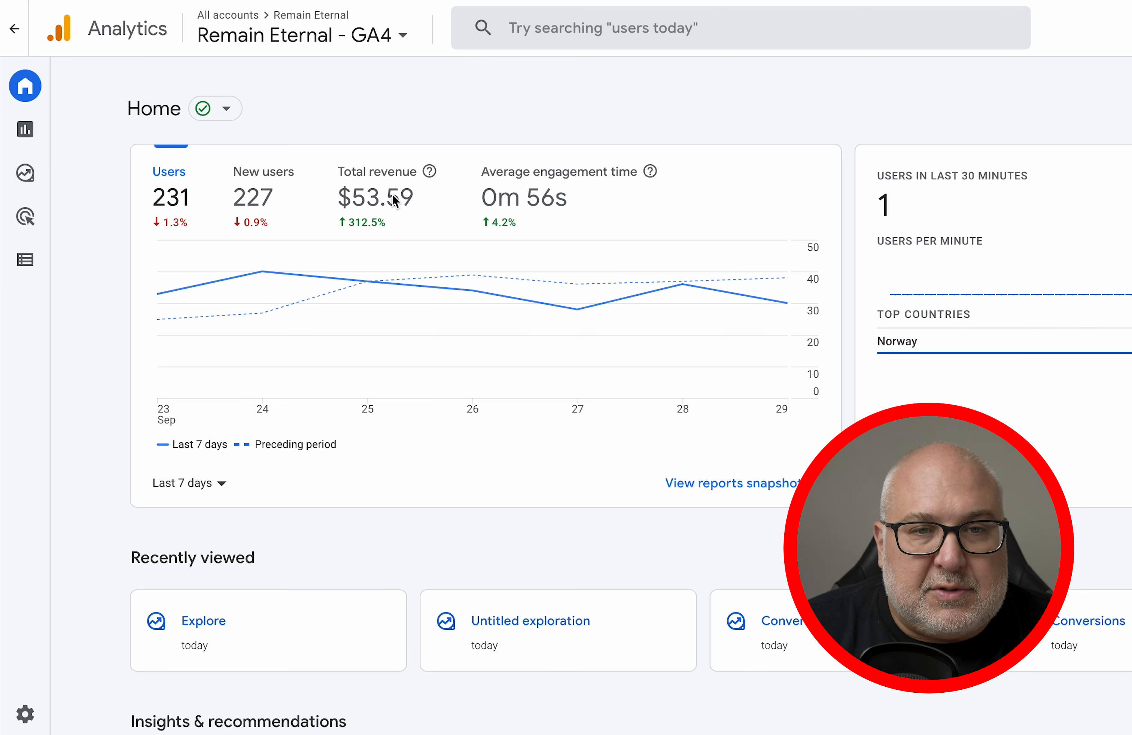
- Open the Conversions report in the Engagement section of the reports
scroll(772, 404, down, 3)
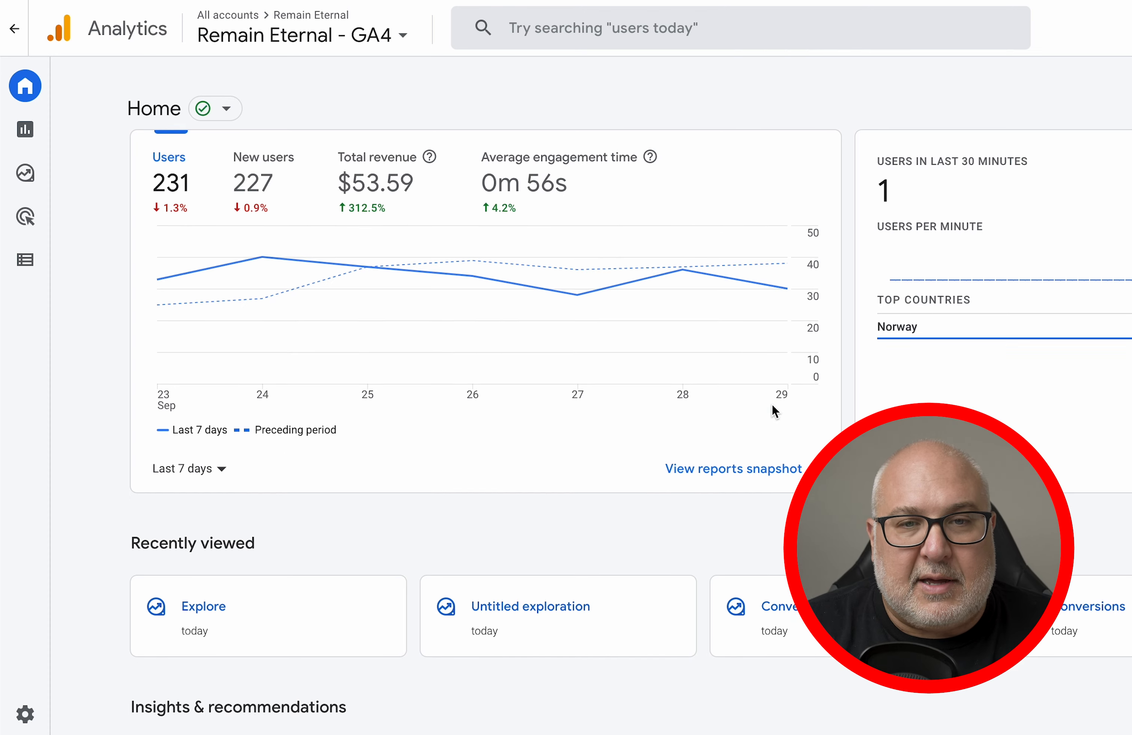
scroll(771, 403, up, 3)
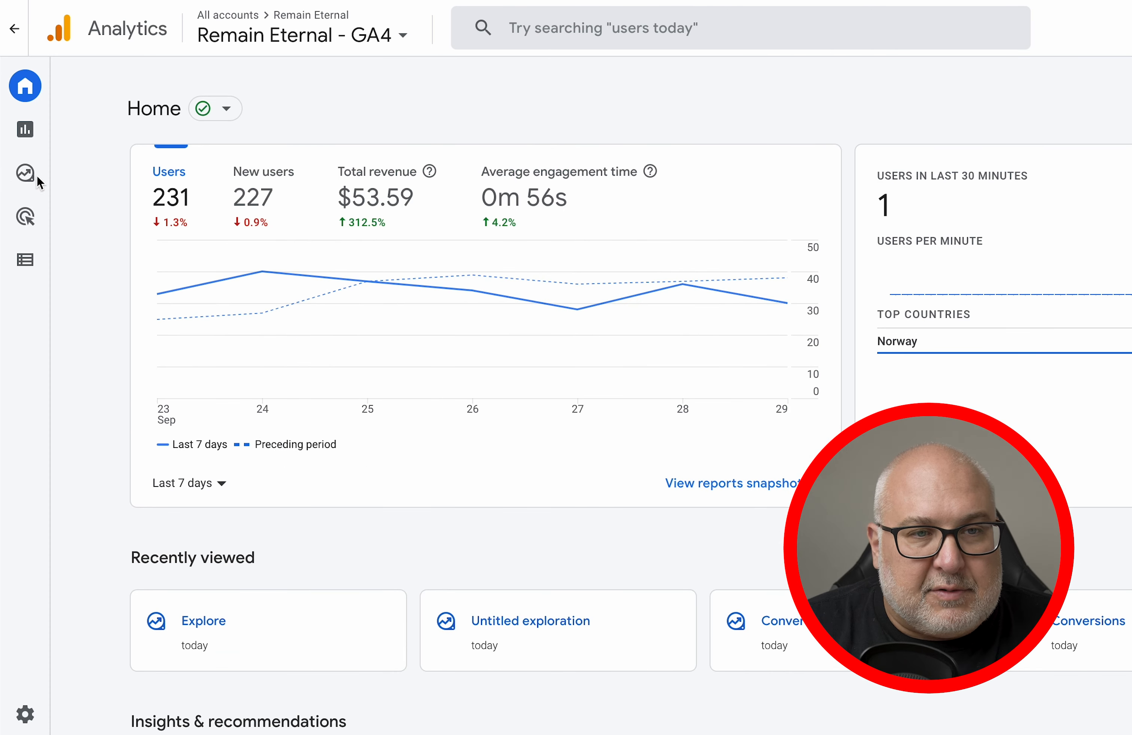
mouse_move(50, 180)
click(72, 136)
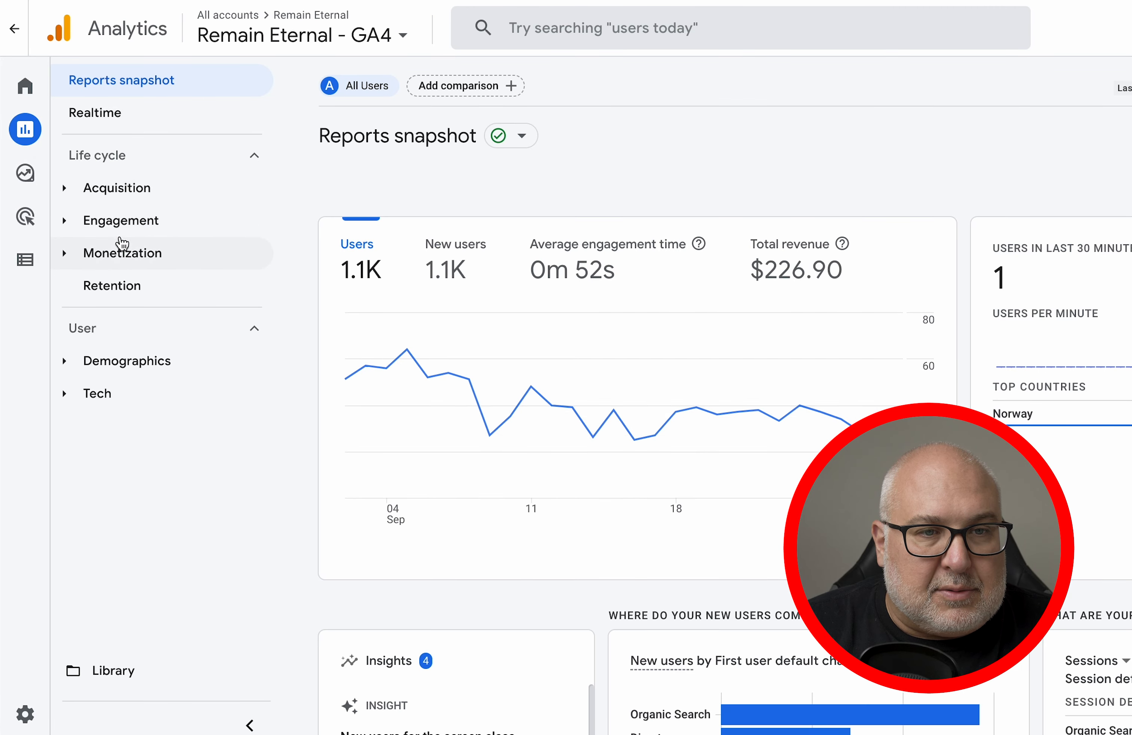
click(127, 233)
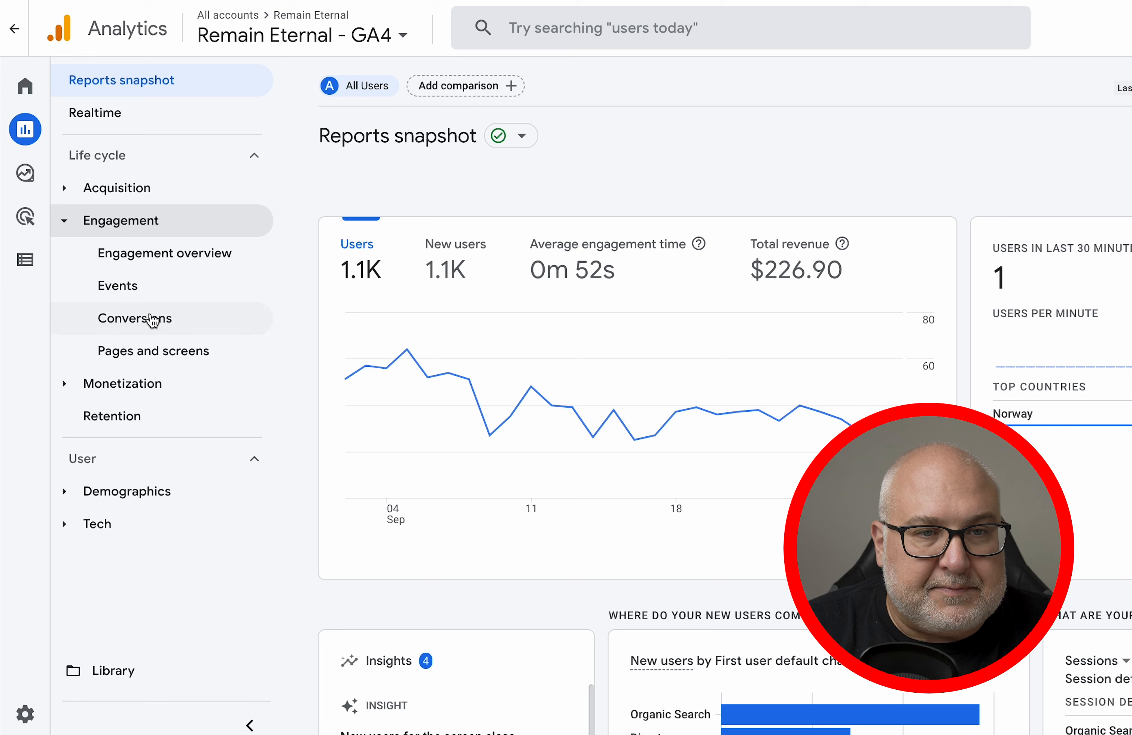
click(153, 319)
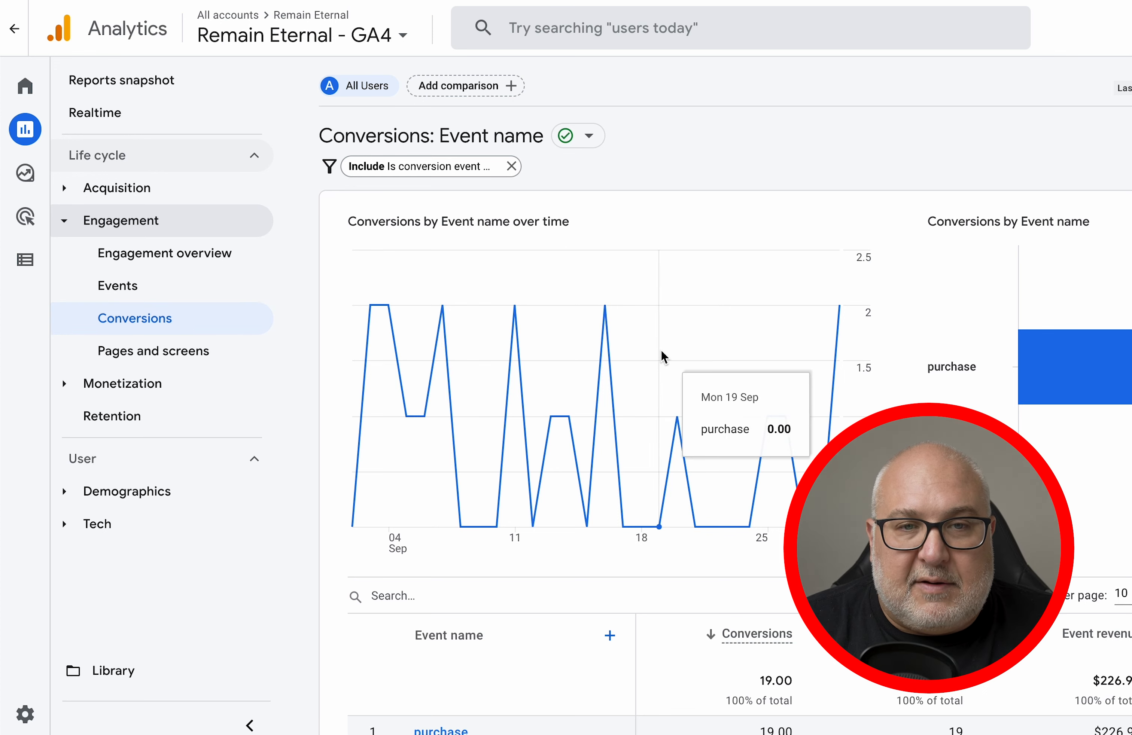
- Look over the Conversions report's event table and its customization view, and return to the report
scroll(663, 357, down, 2)
scroll(662, 357, up, 2)
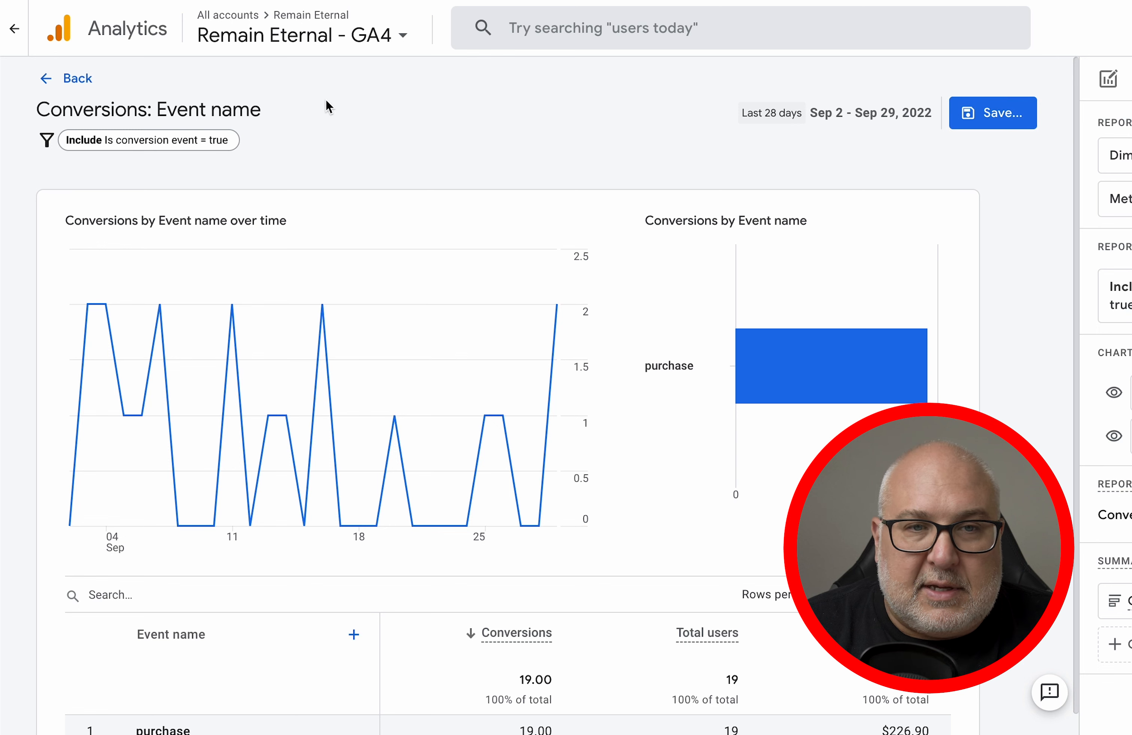
click(57, 76)
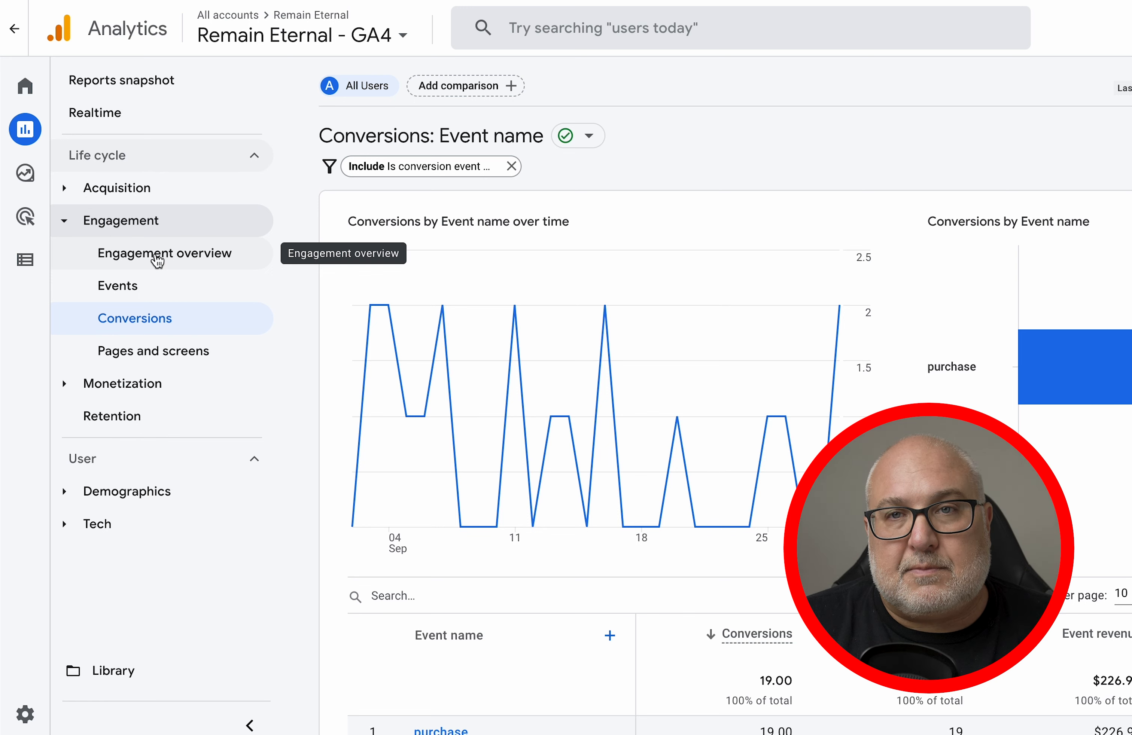
- Go to Explore and create a blank exploration
mouse_move(41, 183)
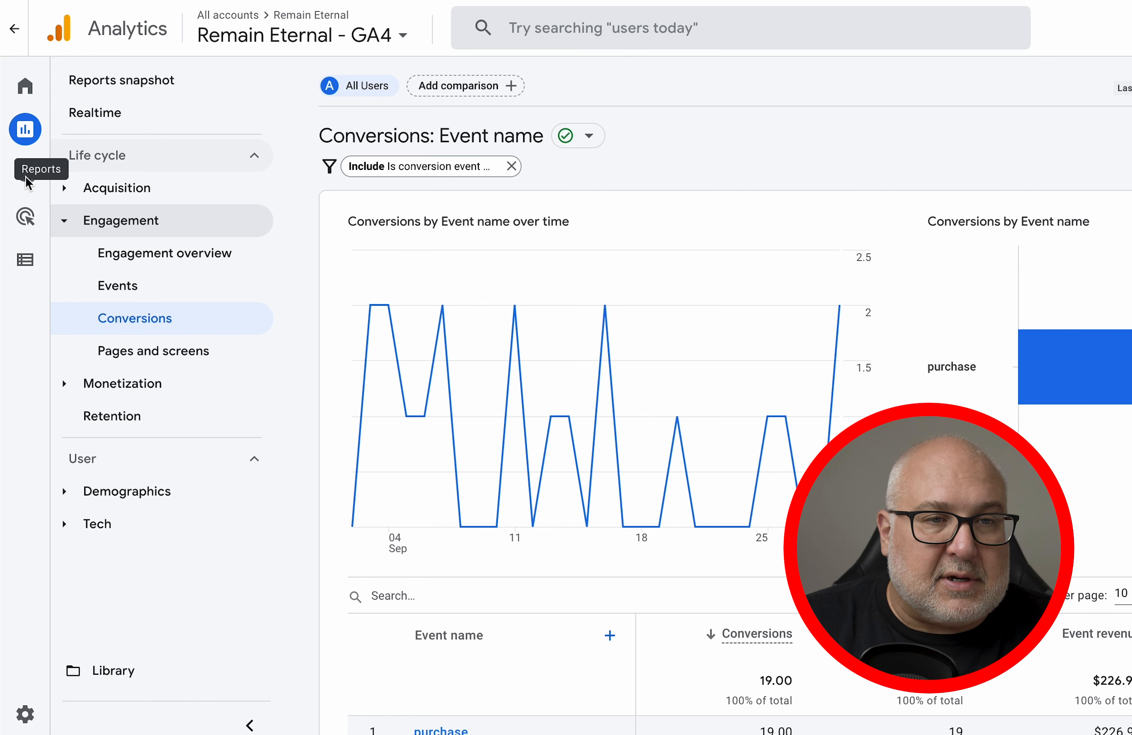
click(72, 185)
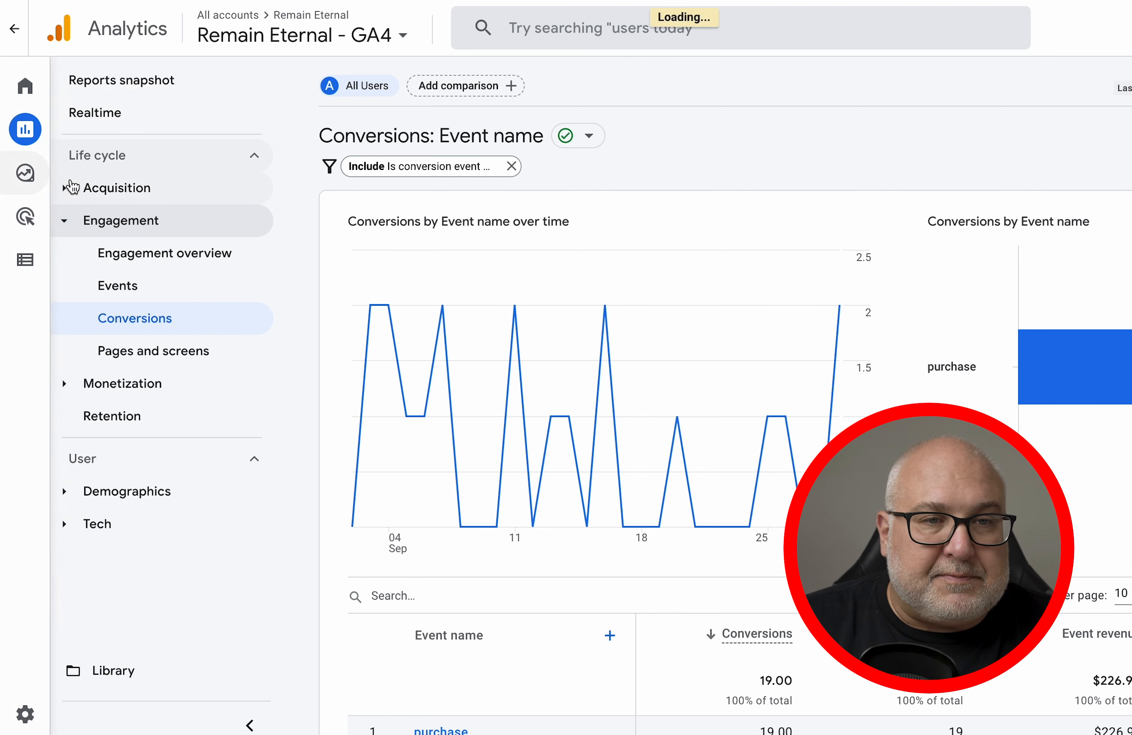
click(333, 241)
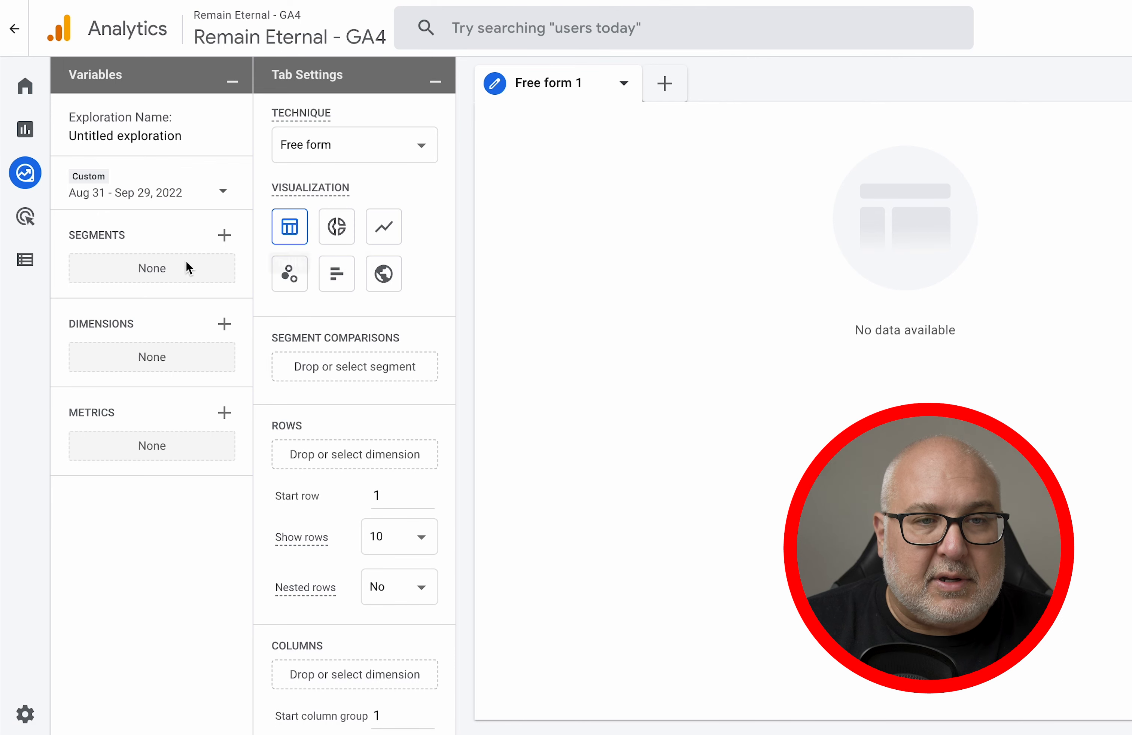
- Find "session default" among the dimensions and import Session default channel grouping into the exploration
click(224, 328)
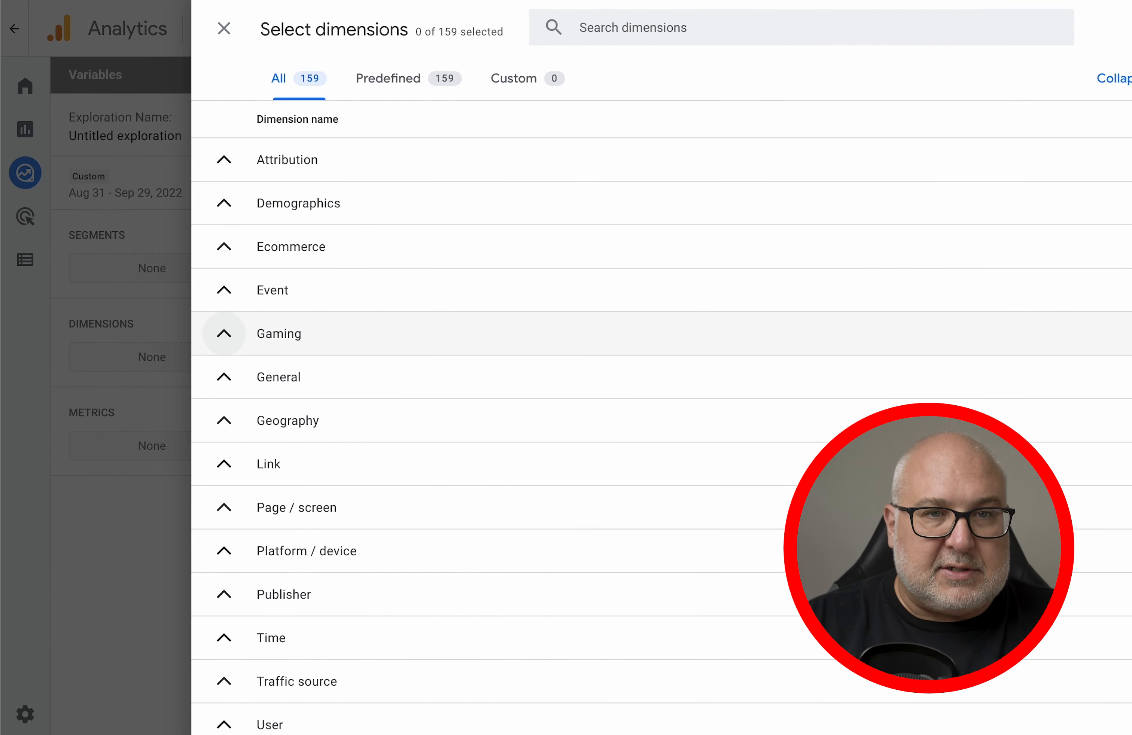
click(699, 26)
text(session d)
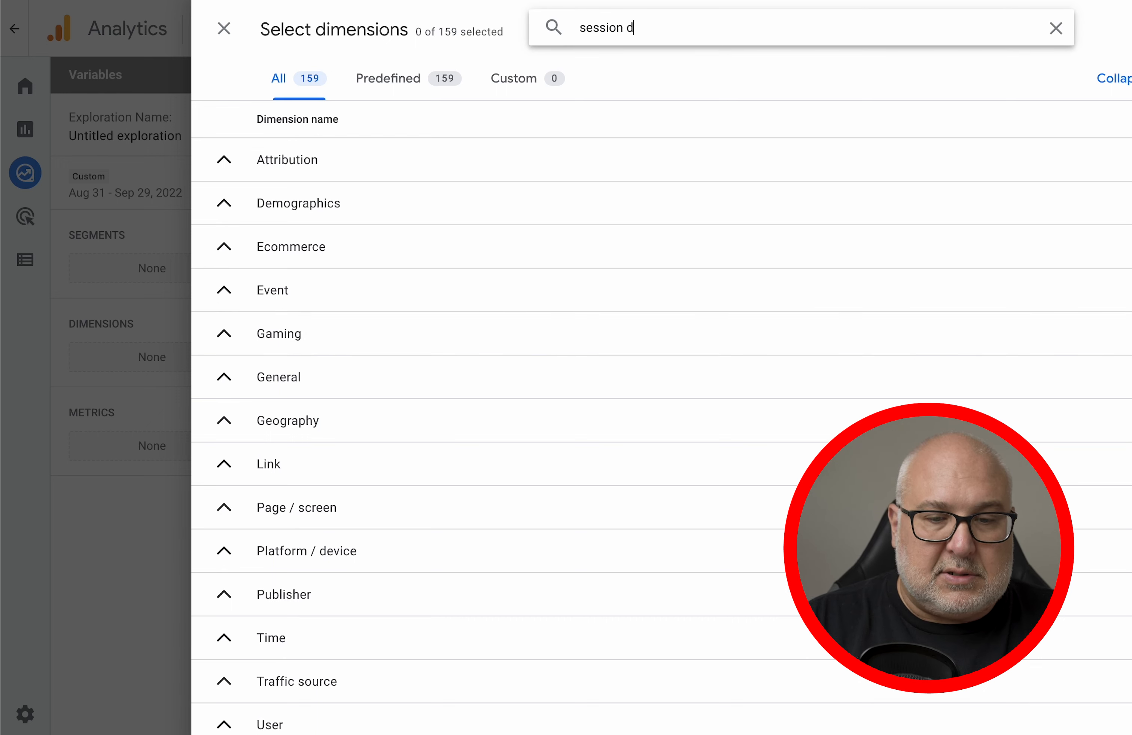
text(efault)
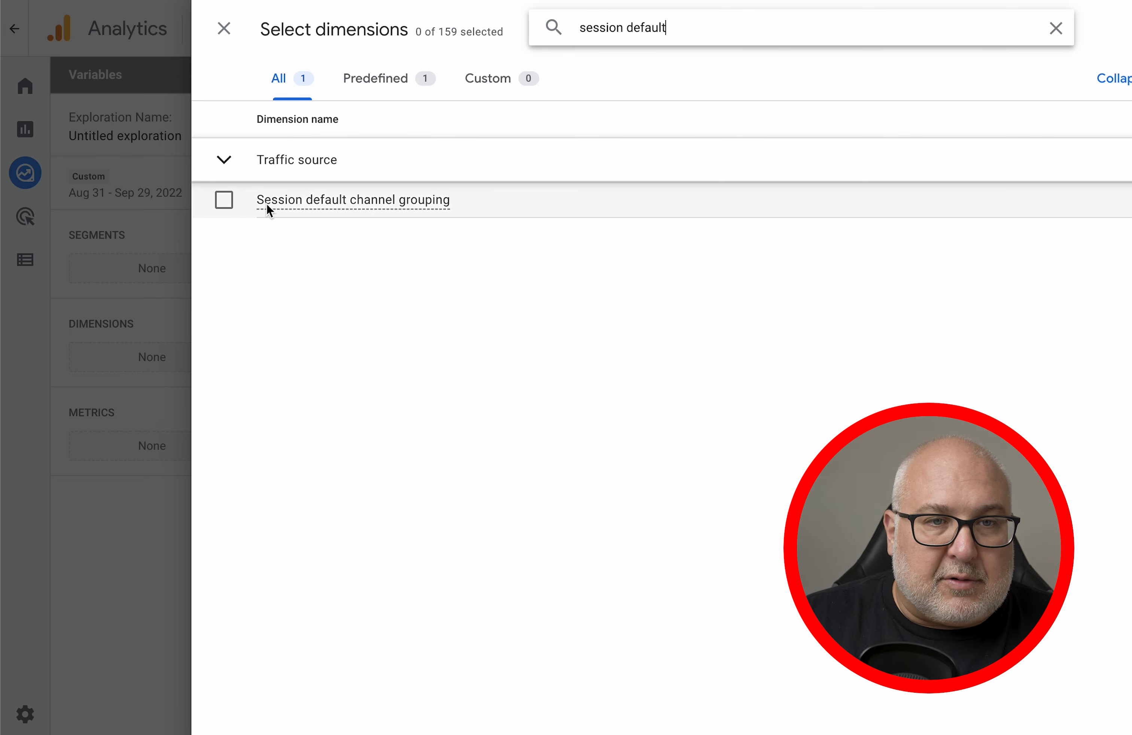
click(224, 200)
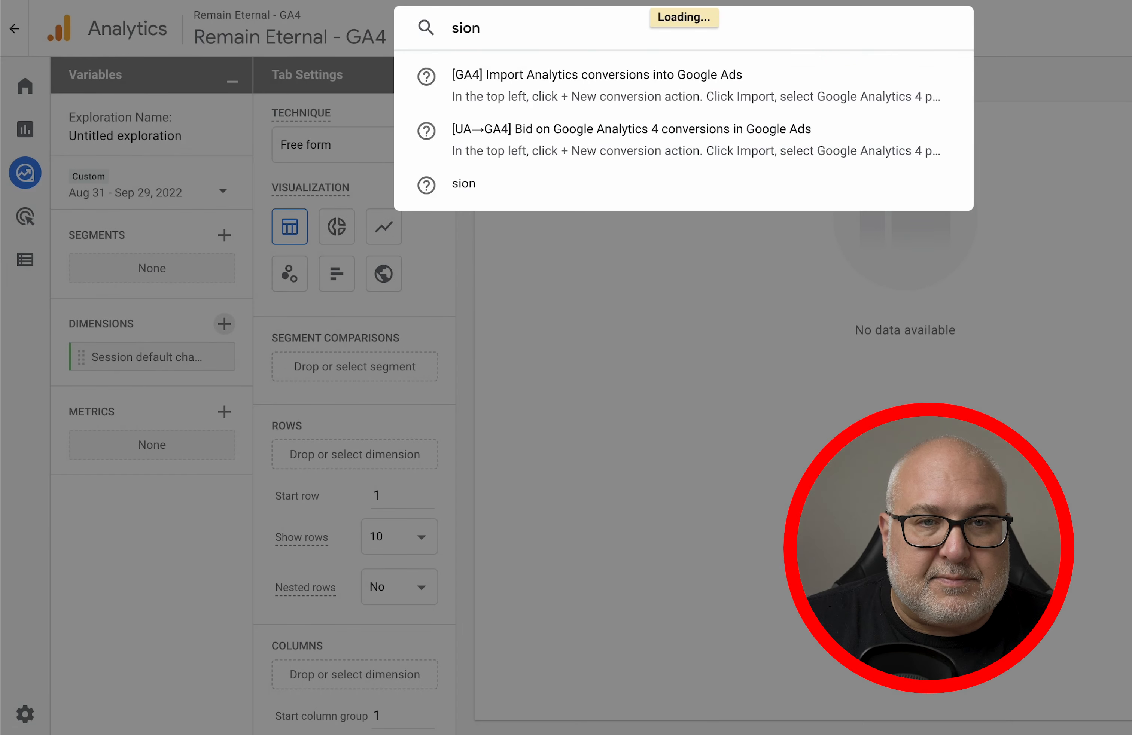
- Clear the stray text "sion" from the Analytics search bar and dismiss its suggestions
click(709, 362)
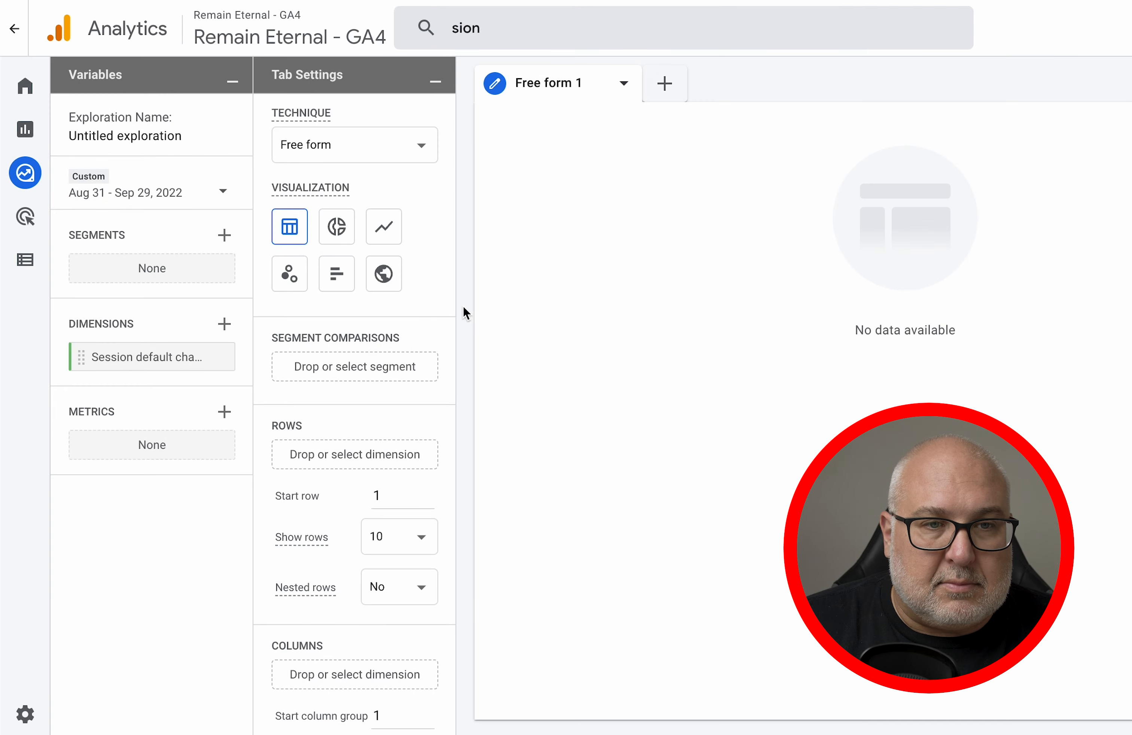
click(550, 47)
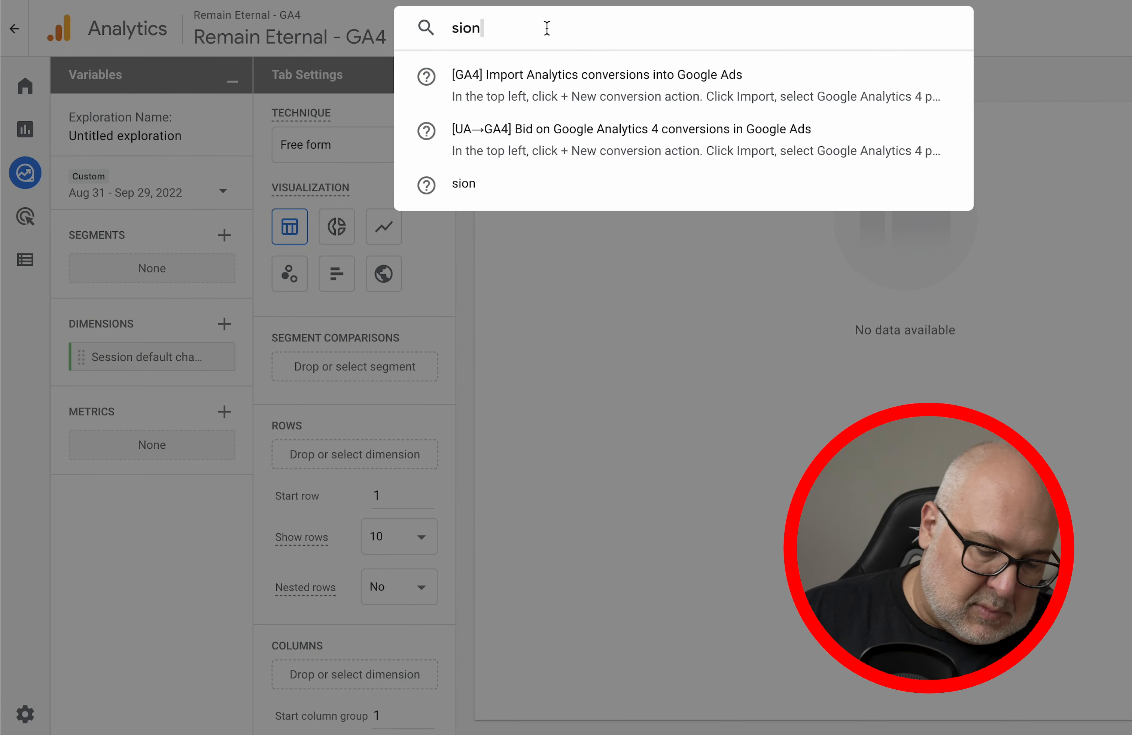
double_click(518, 27)
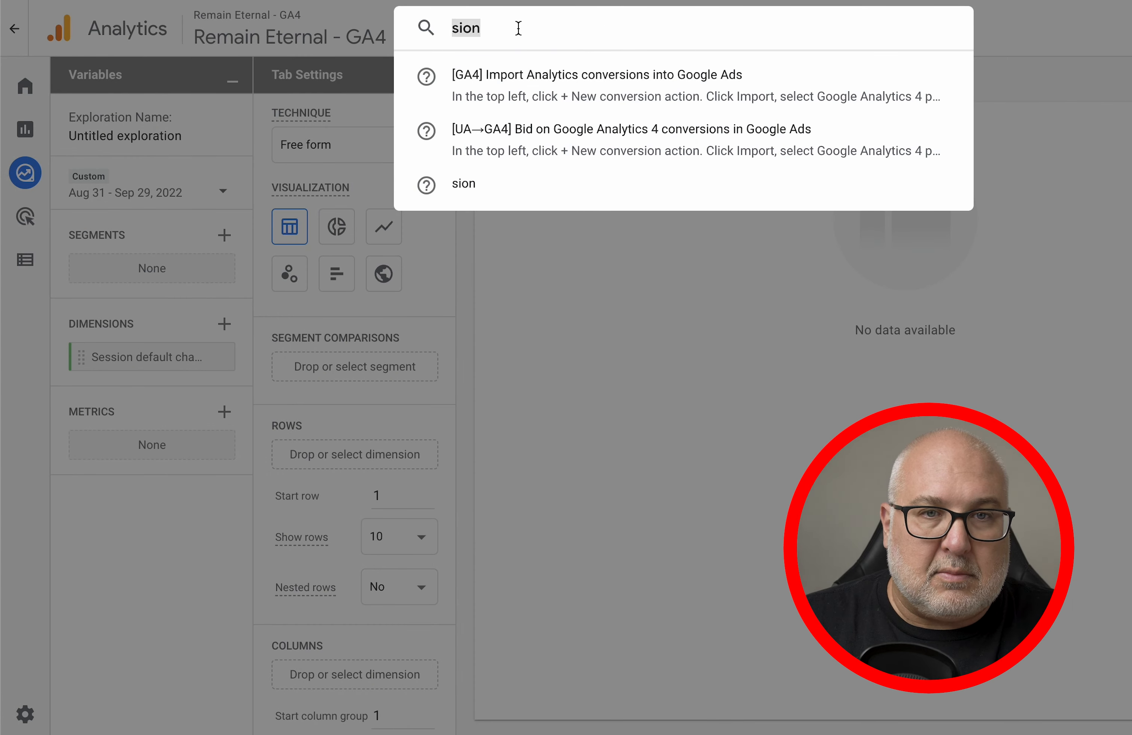
key(BackSpace)
click(576, 469)
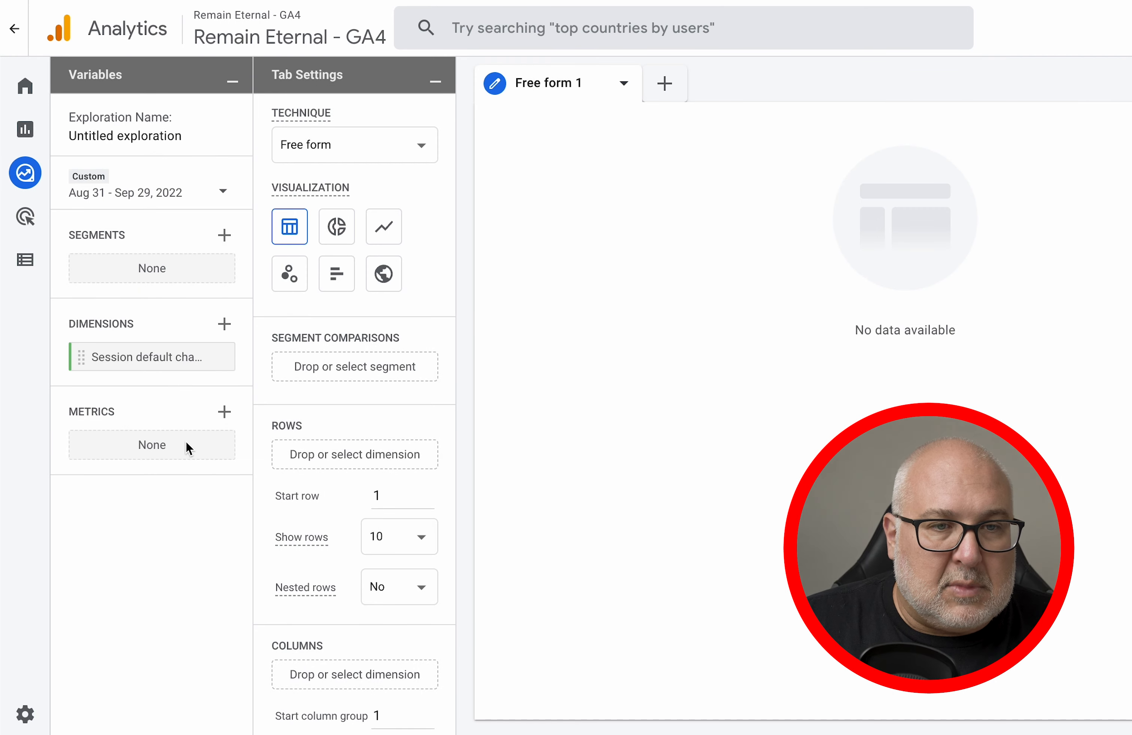
- Find "conversion rate" among the metrics and import Session conversion rate and User conversion rate into the exploration
click(224, 412)
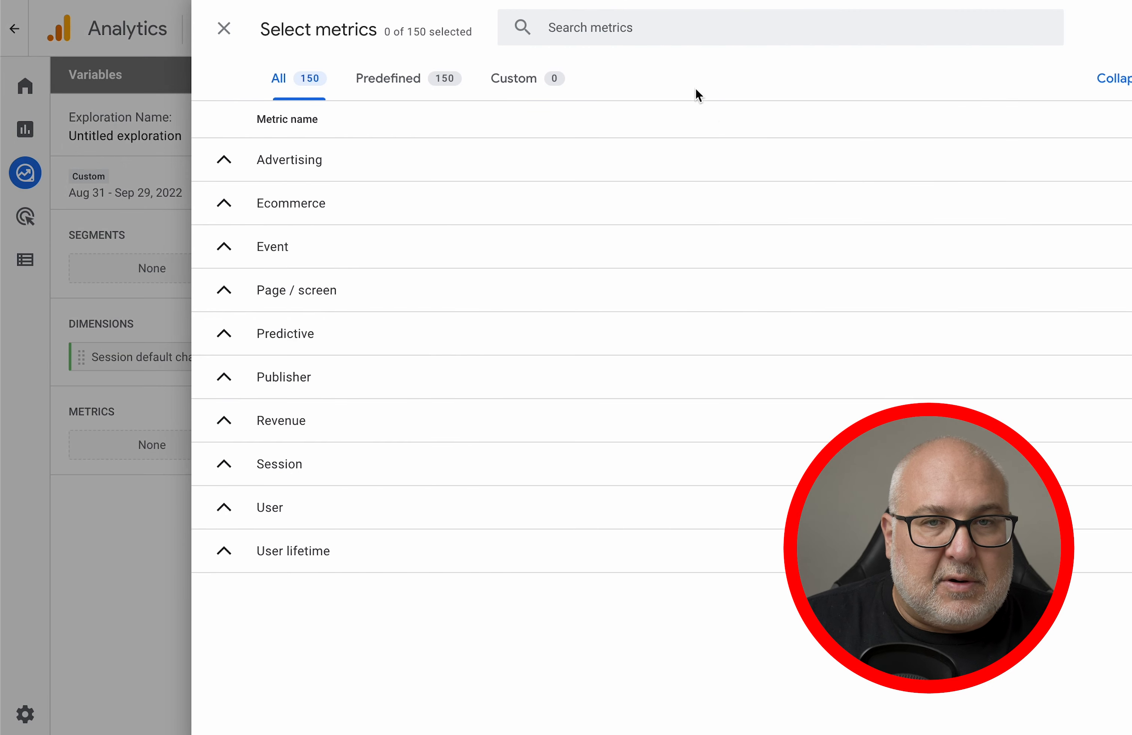
click(653, 36)
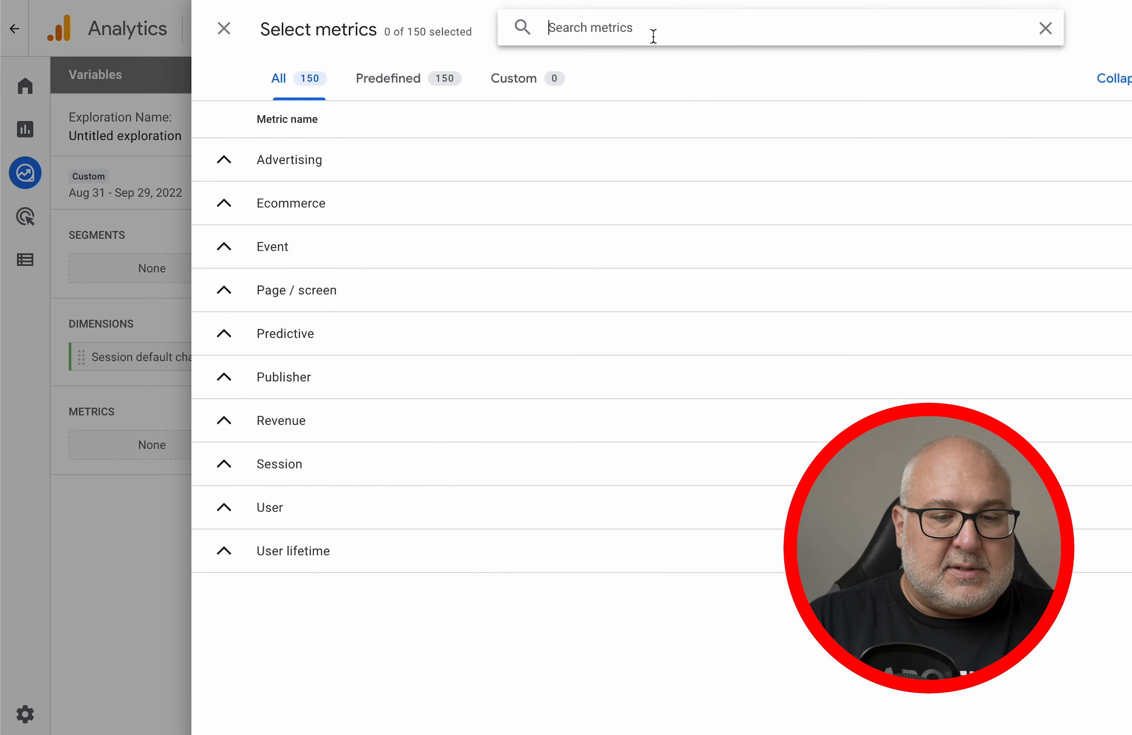
text(conersion rate)
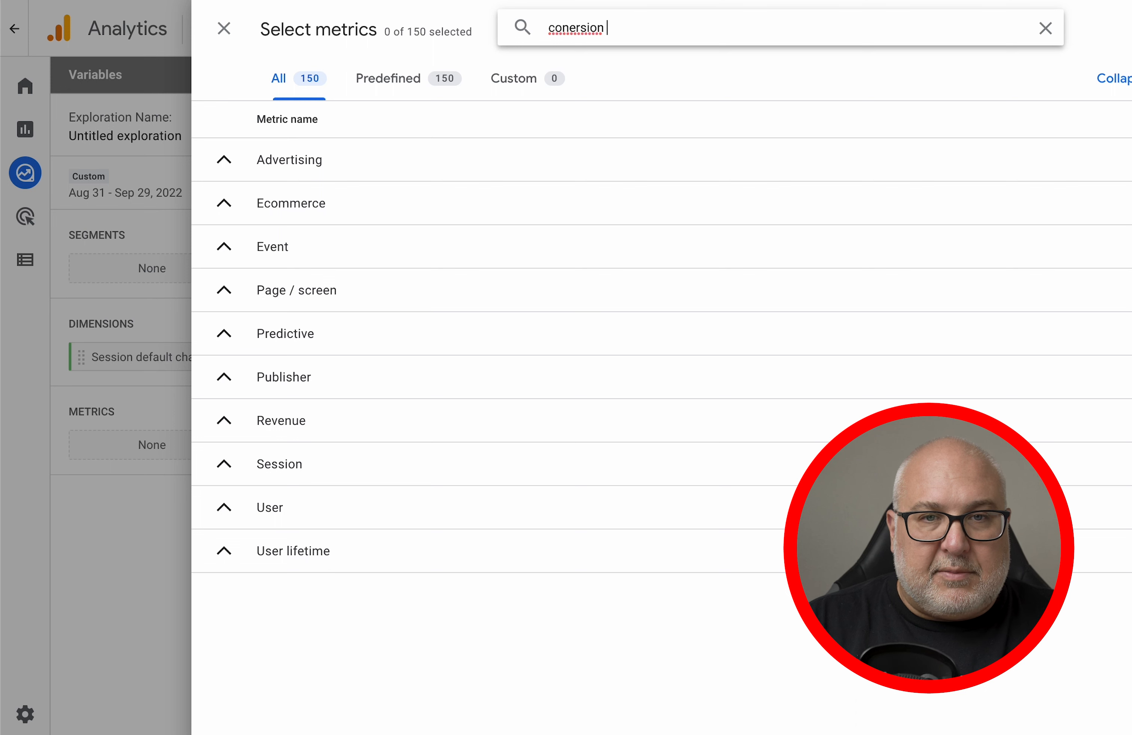
key(BackSpace)
key(BackSpace)
key(BackSpace)
key(BackSpace)
key(BackSpace)
key(BackSpace)
key(BackSpace)
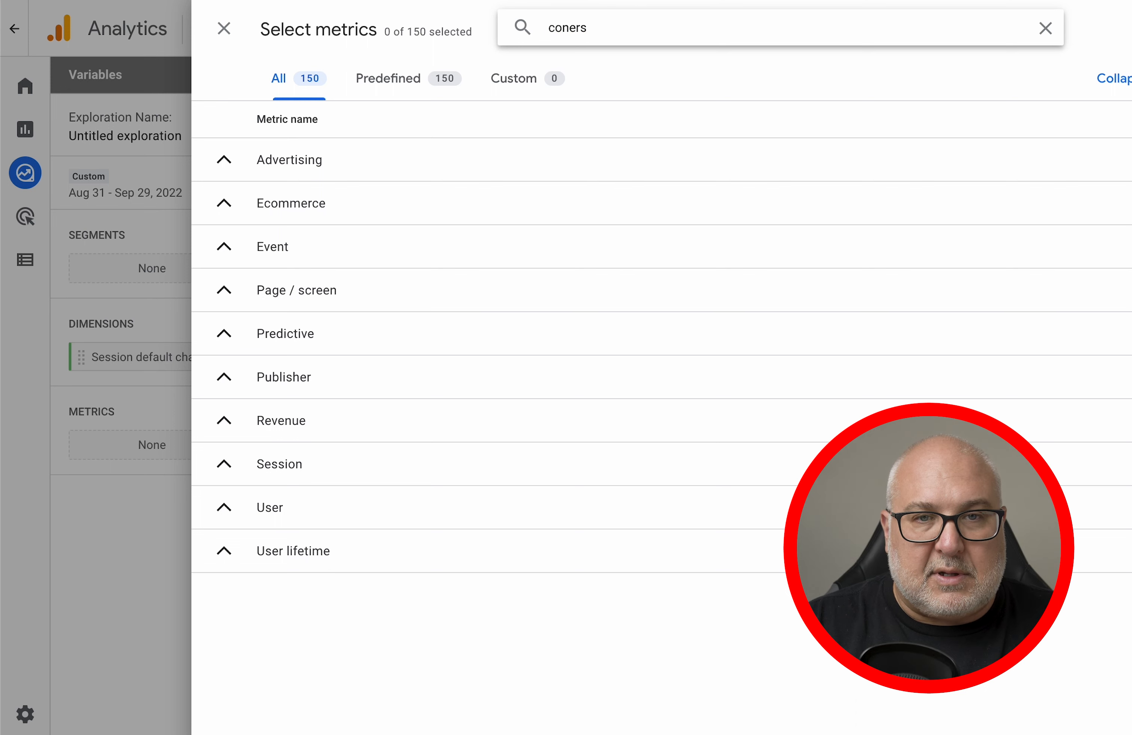
key(BackSpace)
text(version rate)
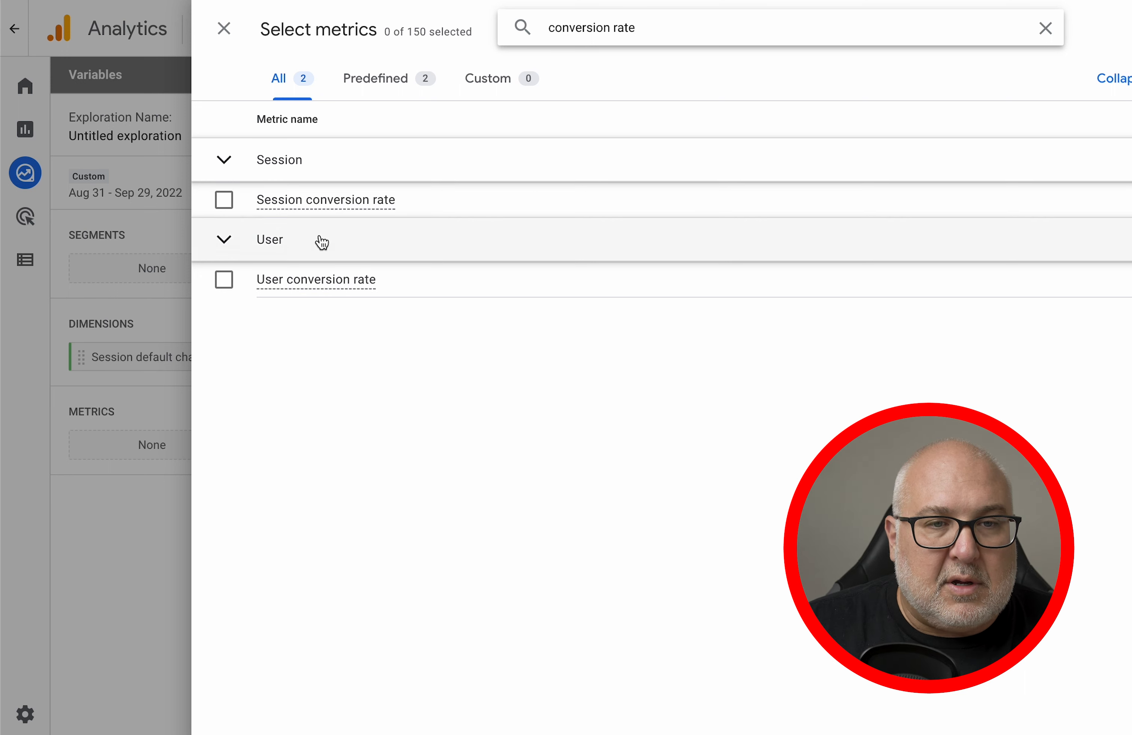
click(224, 200)
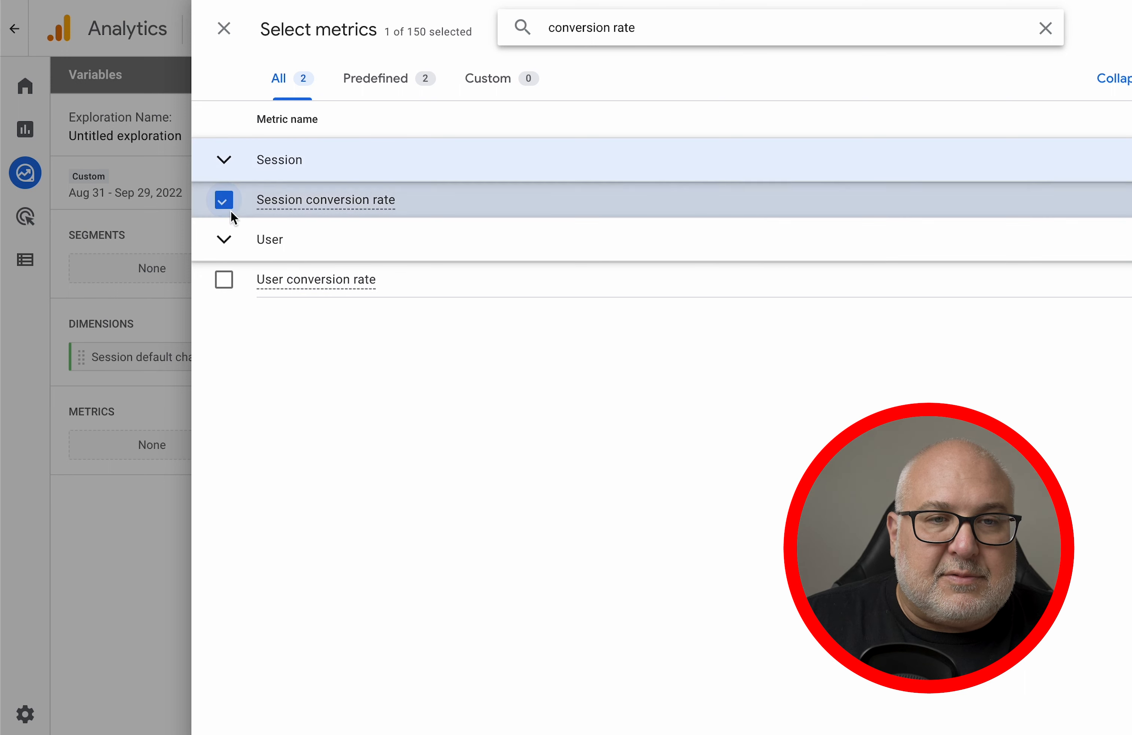
click(225, 280)
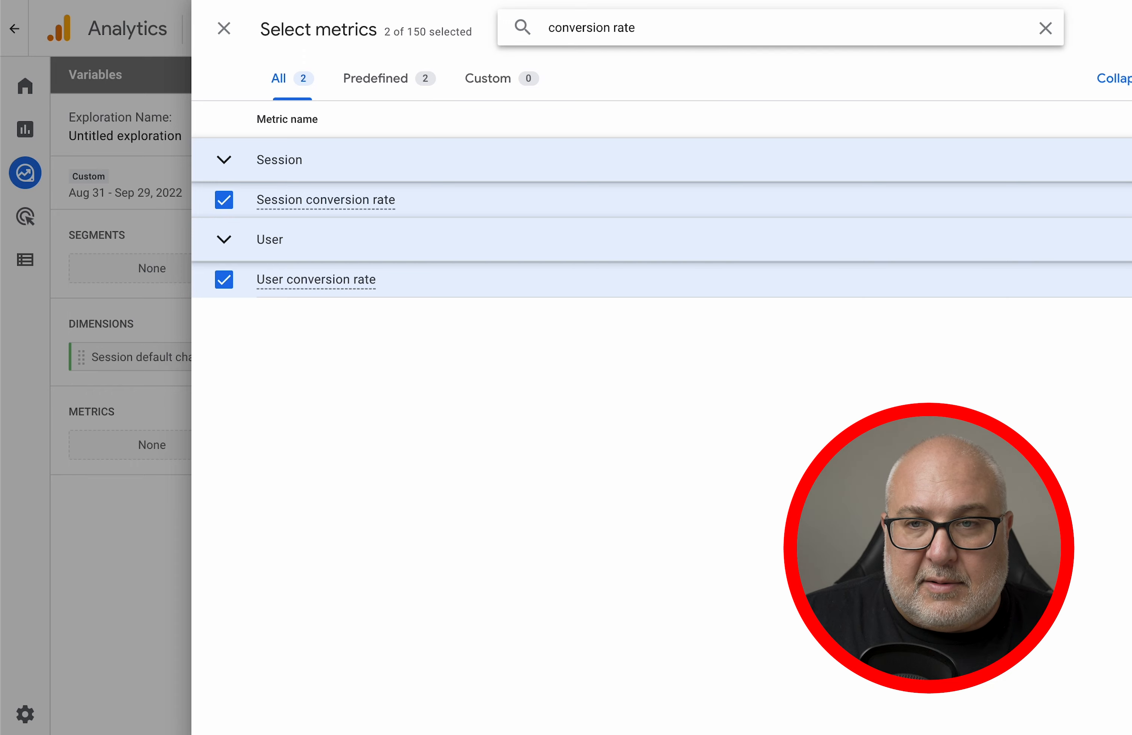
click(1130, 28)
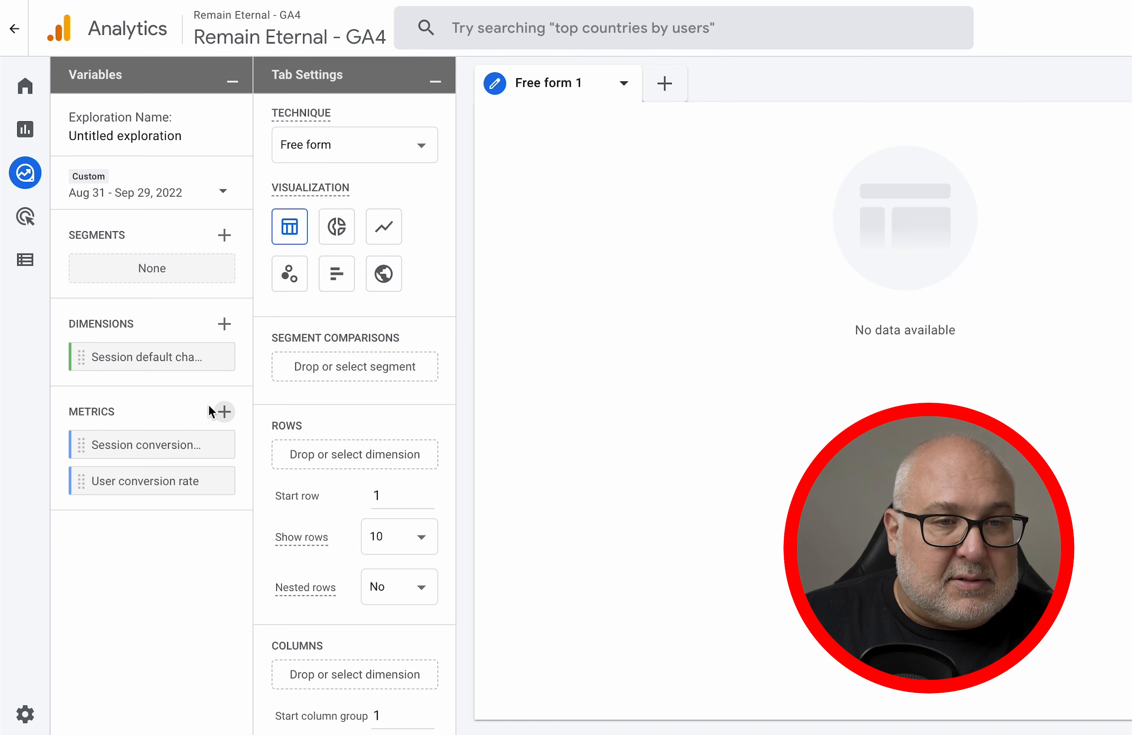
click(226, 412)
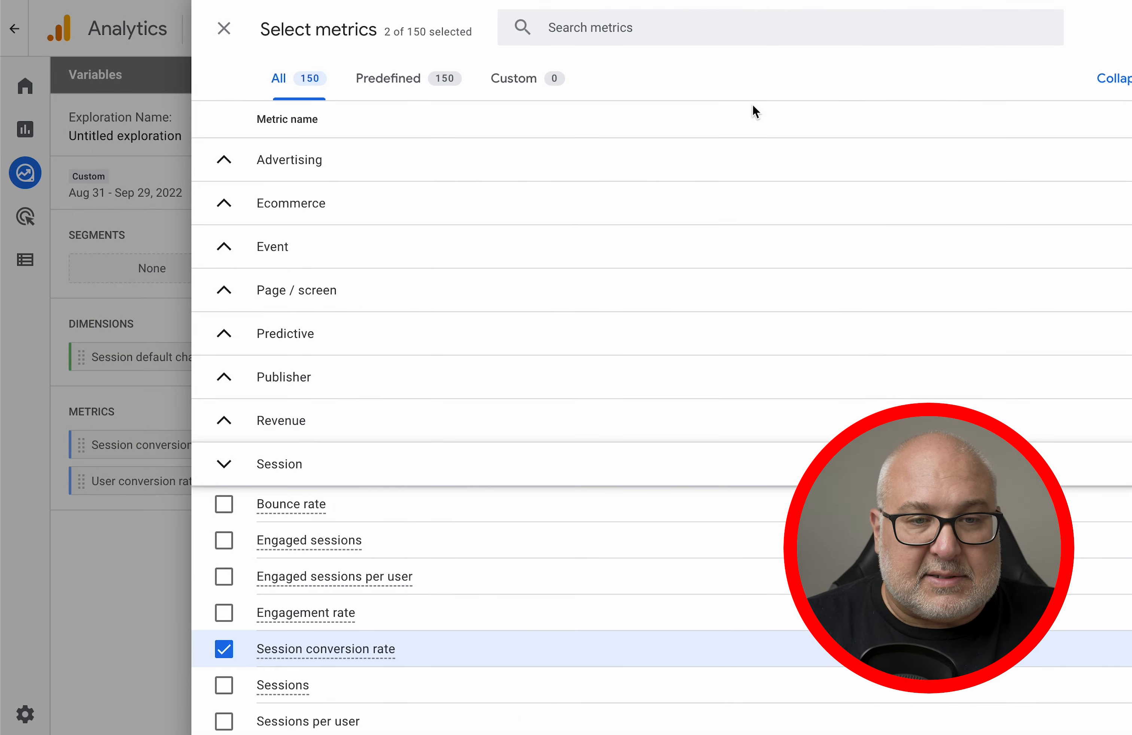
click(572, 25)
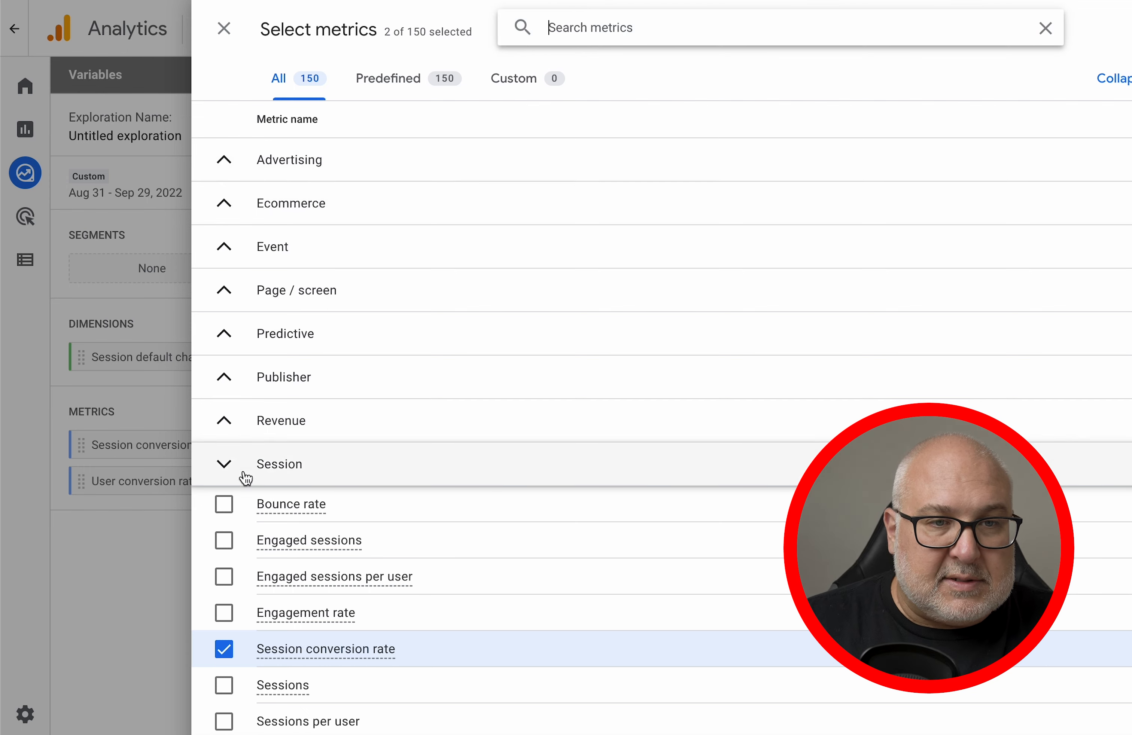
click(106, 562)
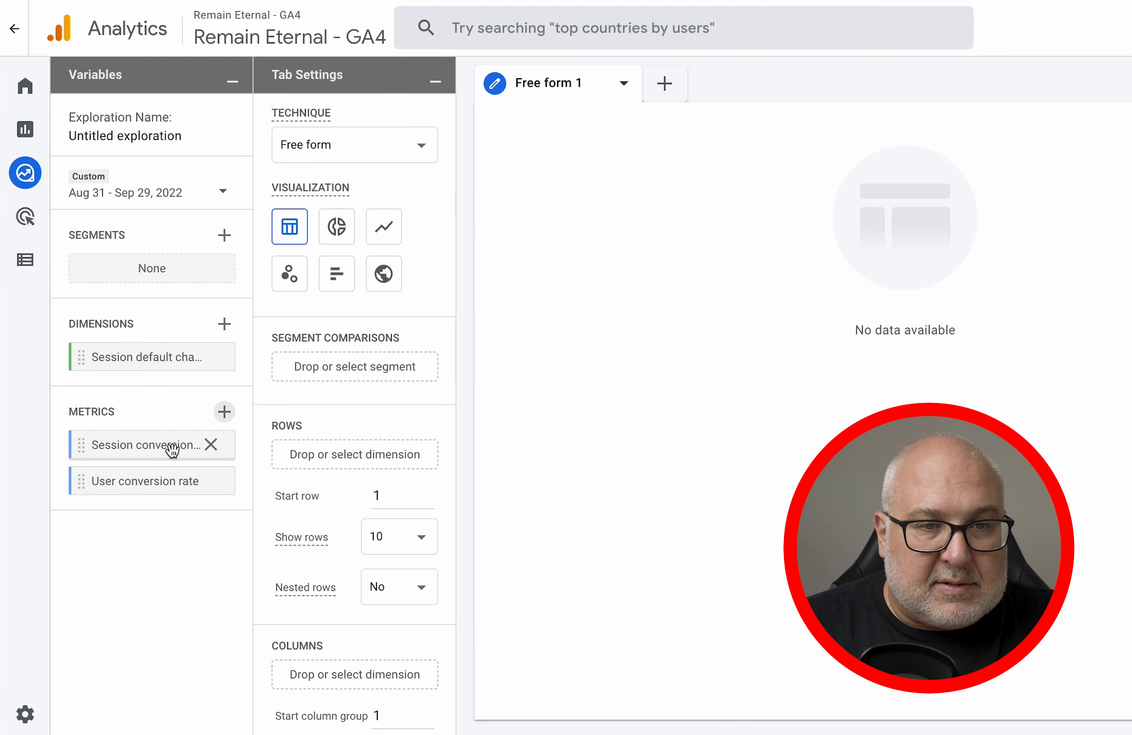
- Find "session" among the available metrics and select Sessions for the exploration
click(223, 413)
click(730, 34)
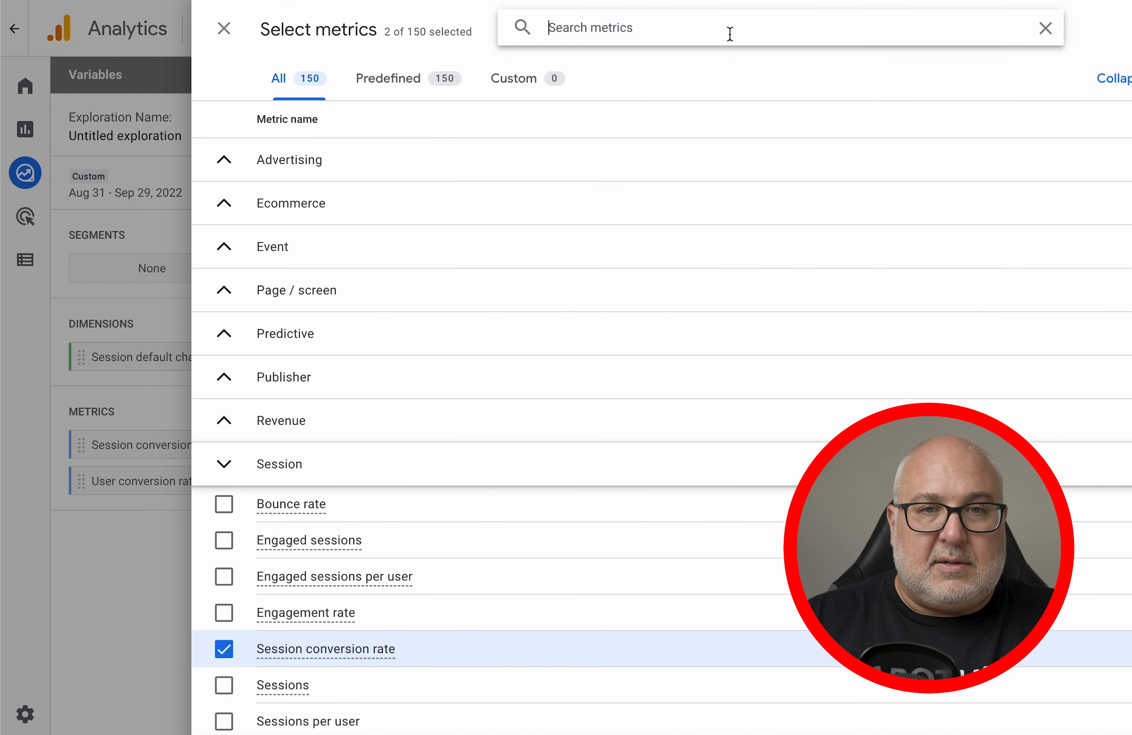
text(session)
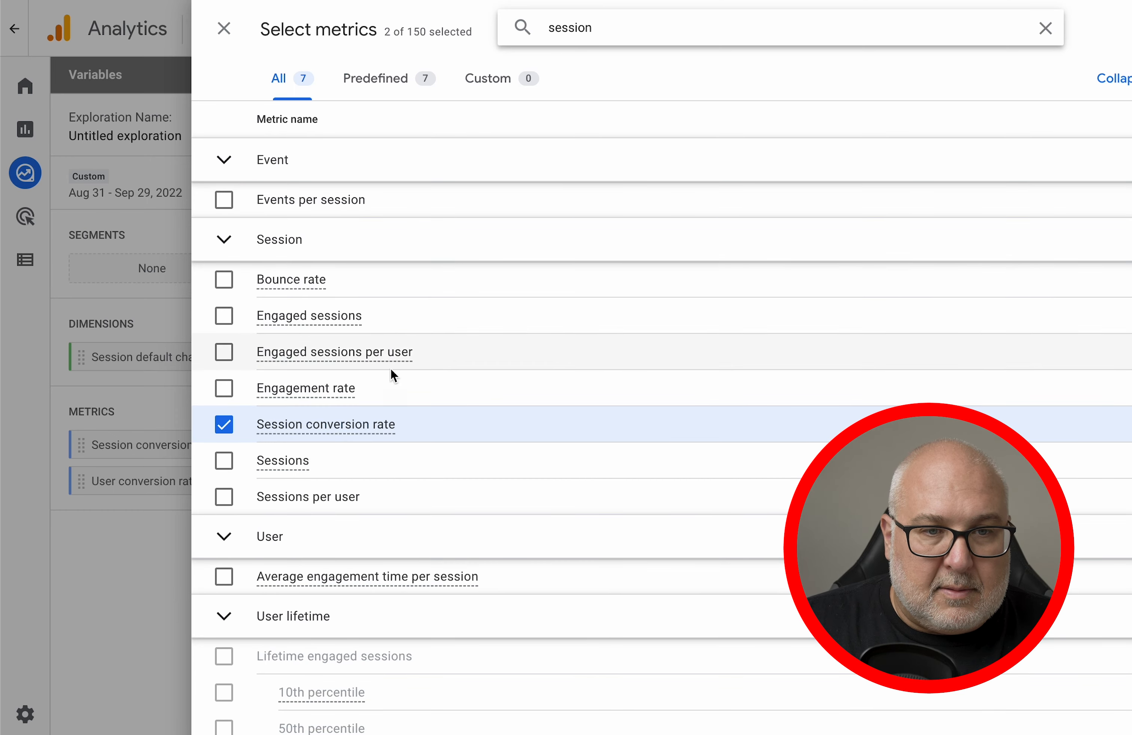
scroll(400, 463, down, 1)
scroll(400, 462, down, 1)
click(225, 379)
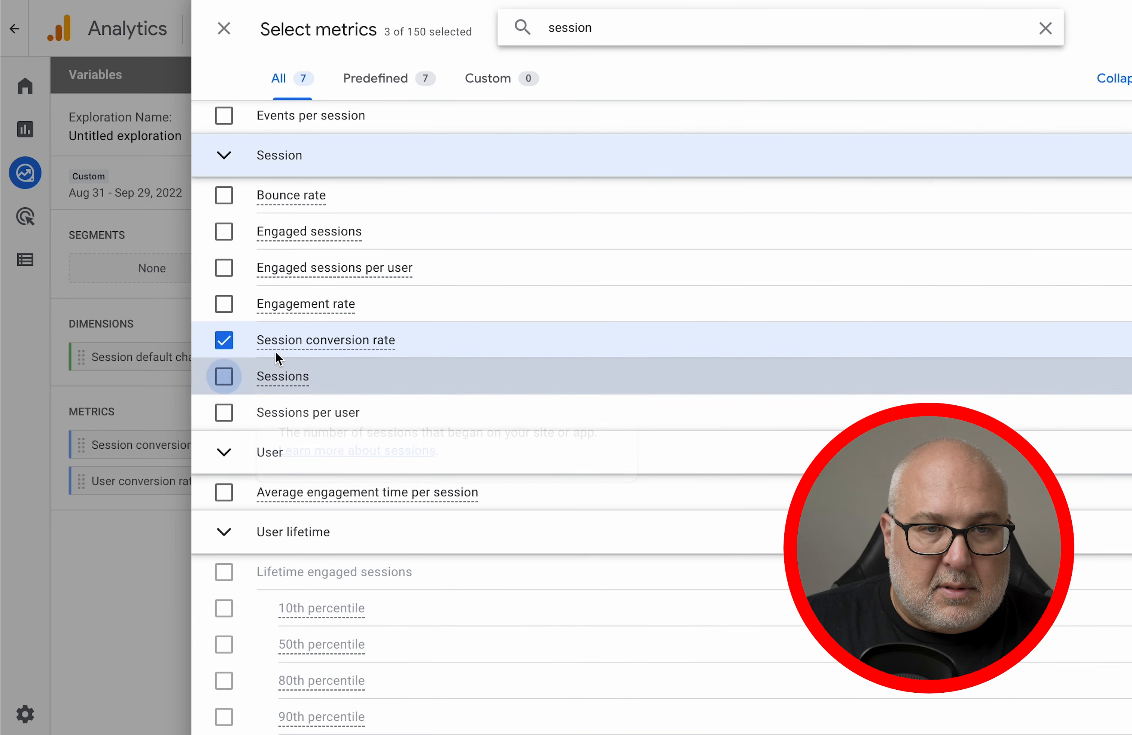
- Find "users" among the available metrics and add Total users to the selection
double_click(606, 26)
text(users)
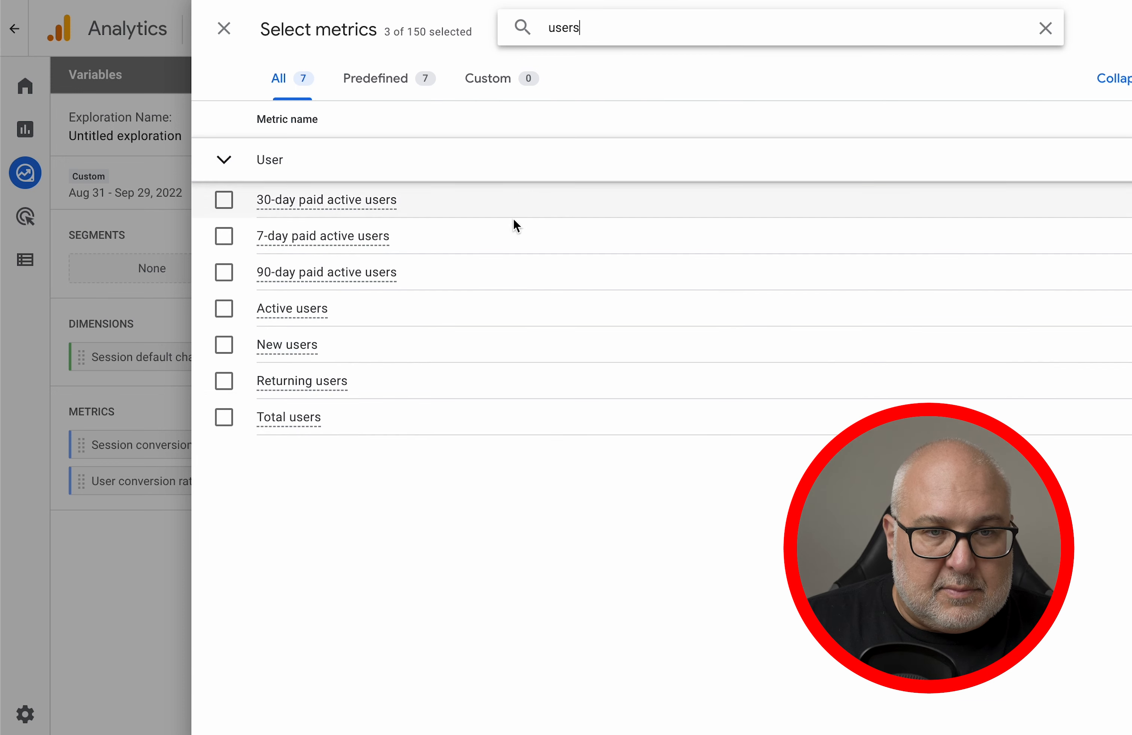
click(223, 418)
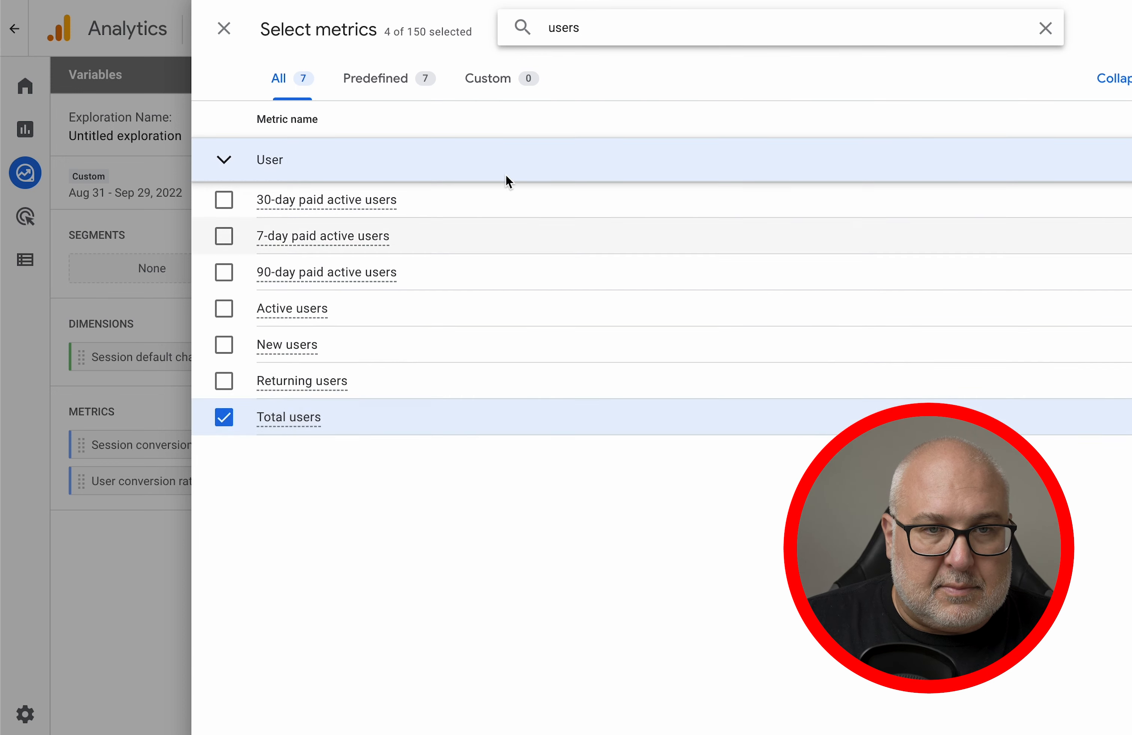
- Find "revenue" among the available metrics, select Purchase revenue, and import the selected metrics into the exploration
double_click(605, 28)
text(revenue)
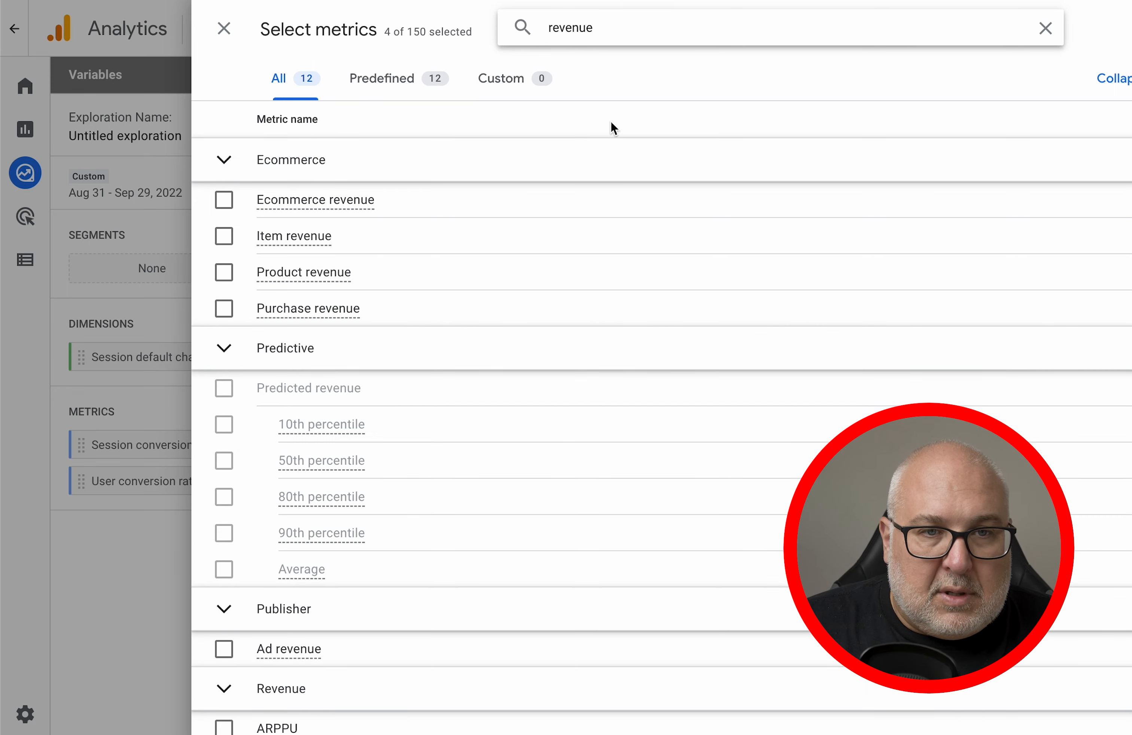
scroll(533, 487, down, 5)
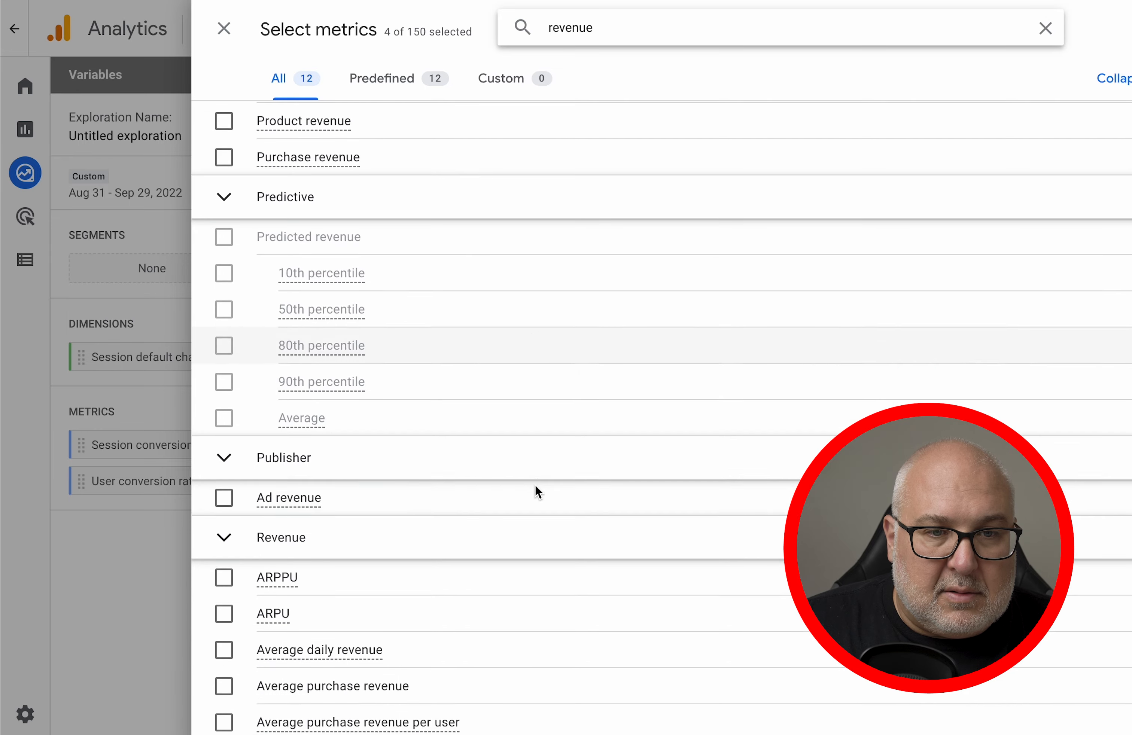
scroll(520, 482, up, 5)
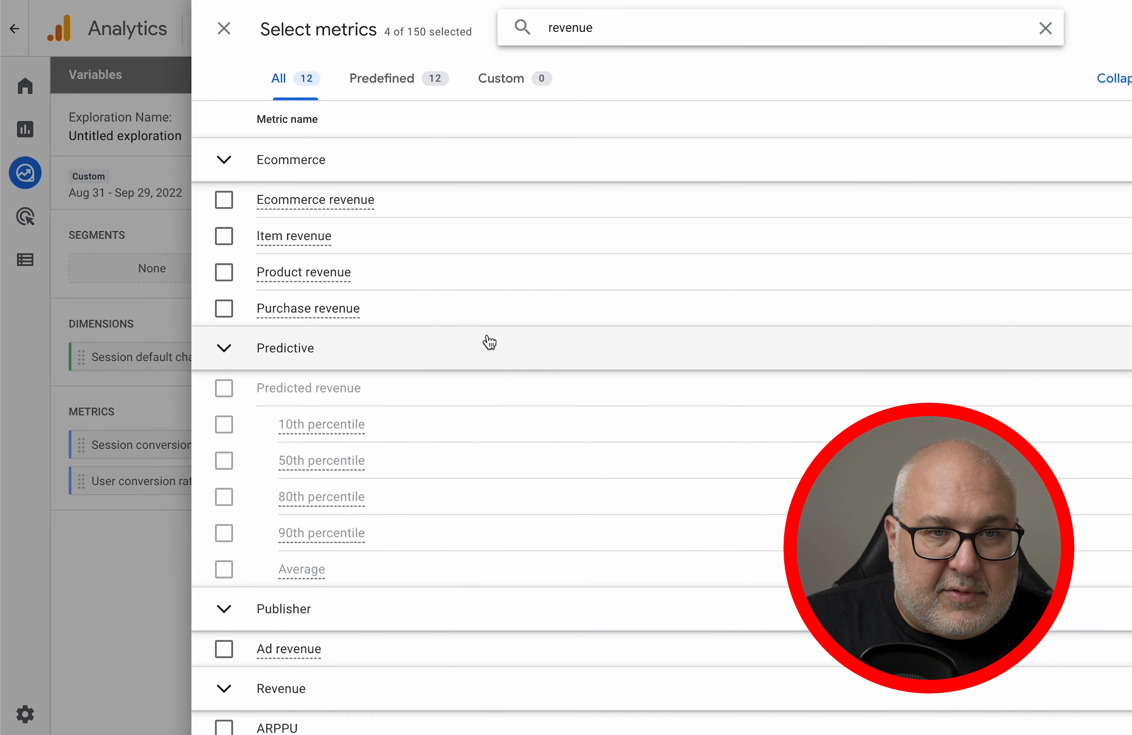
click(224, 308)
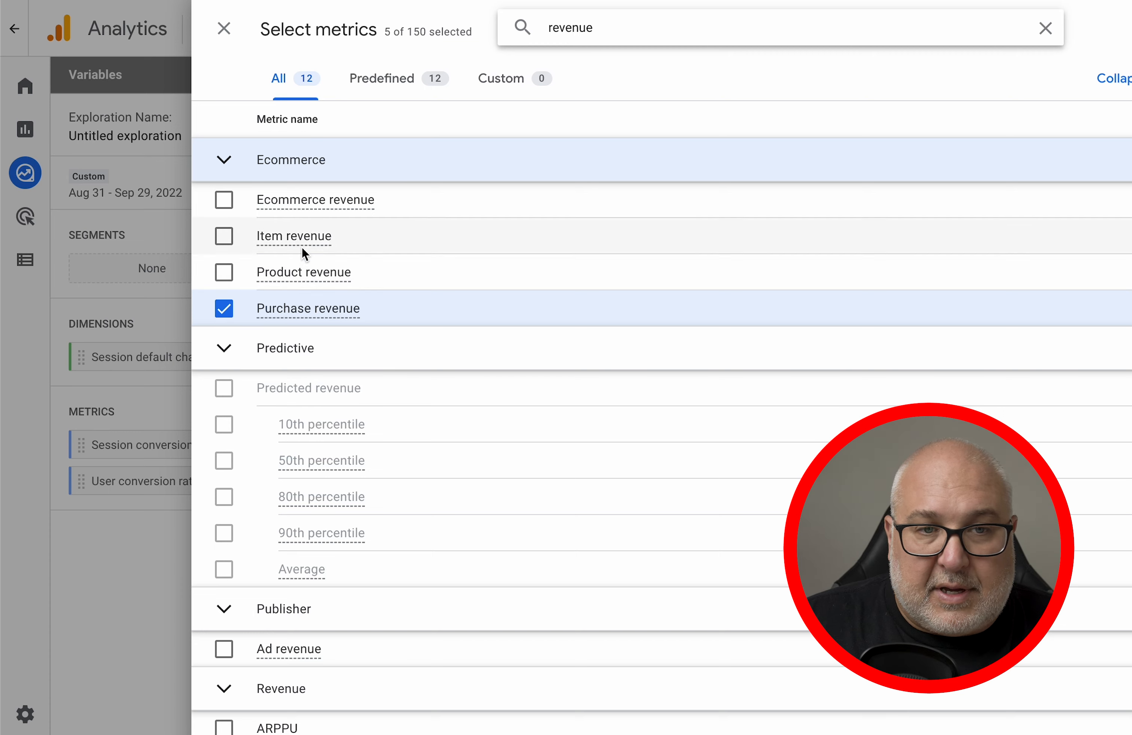
click(1129, 28)
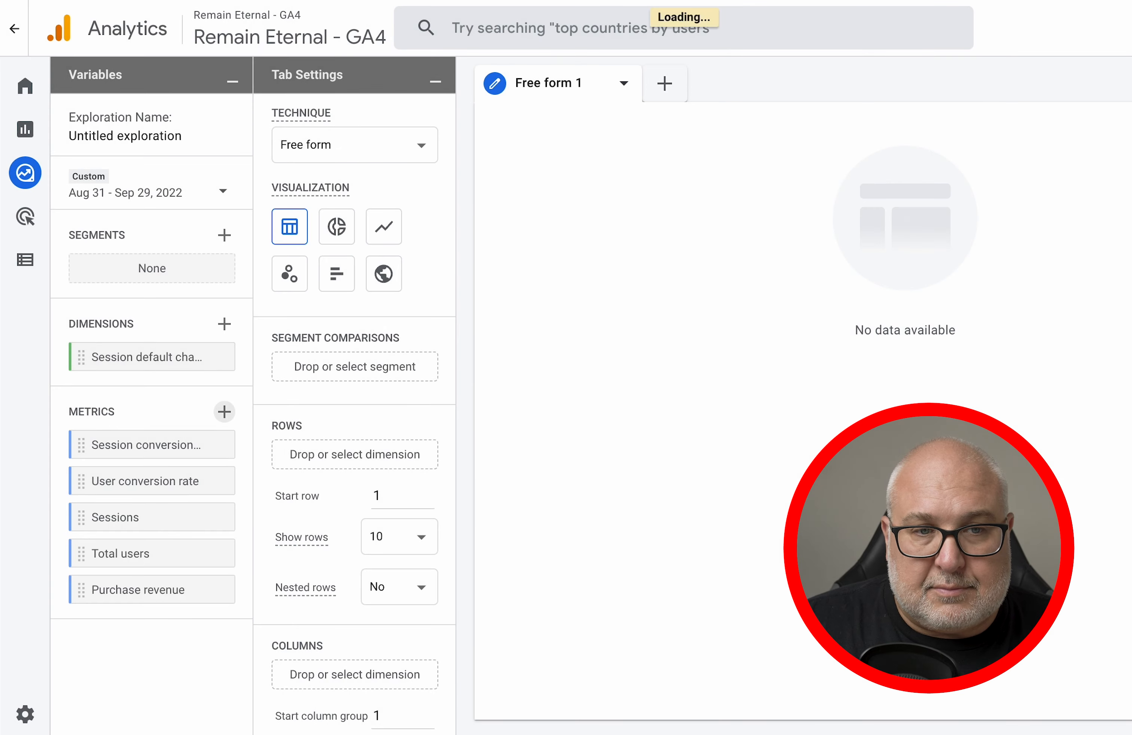
- Use Session default channel grouping as the table rows and add Session conversion rate, User conversion rate, Sessions, Total users and Purchase revenue as values
drag(142, 358, 334, 453)
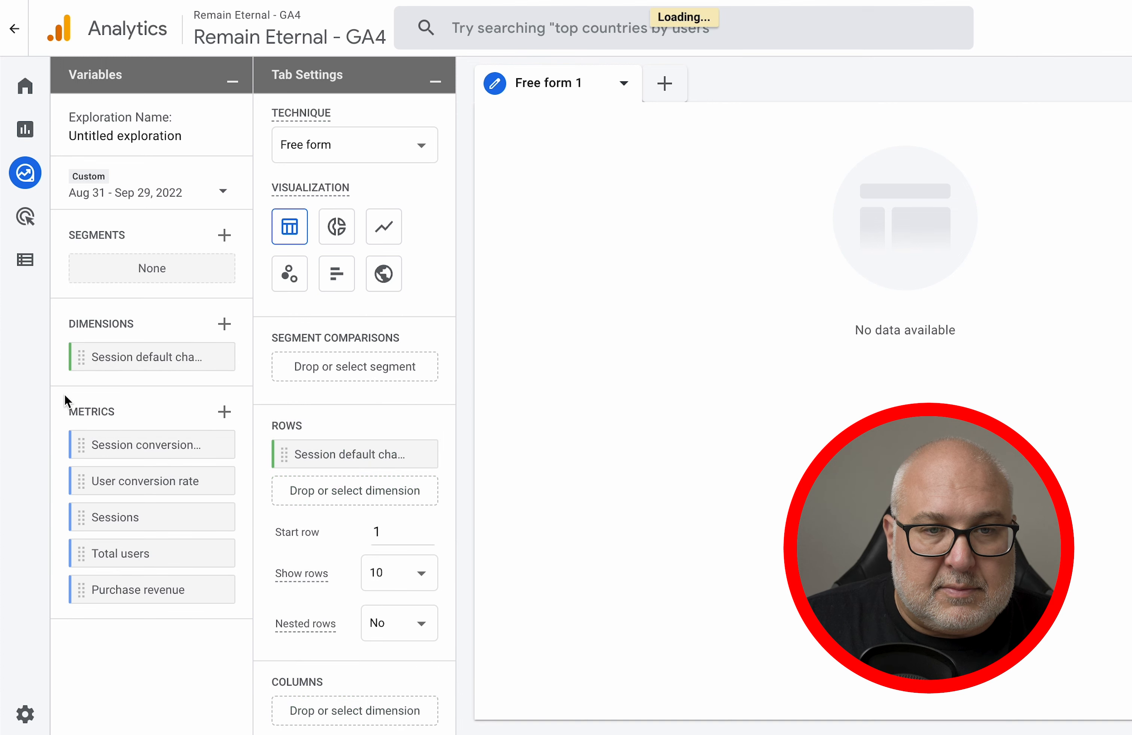
double_click(114, 449)
double_click(125, 478)
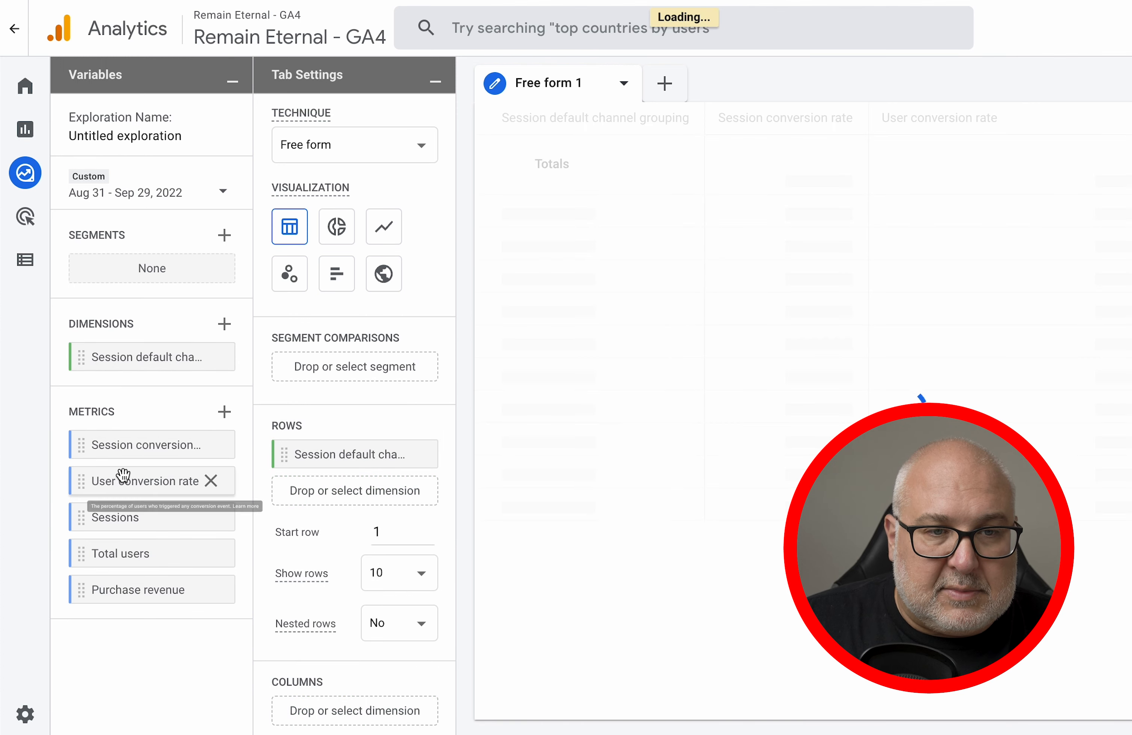
double_click(135, 515)
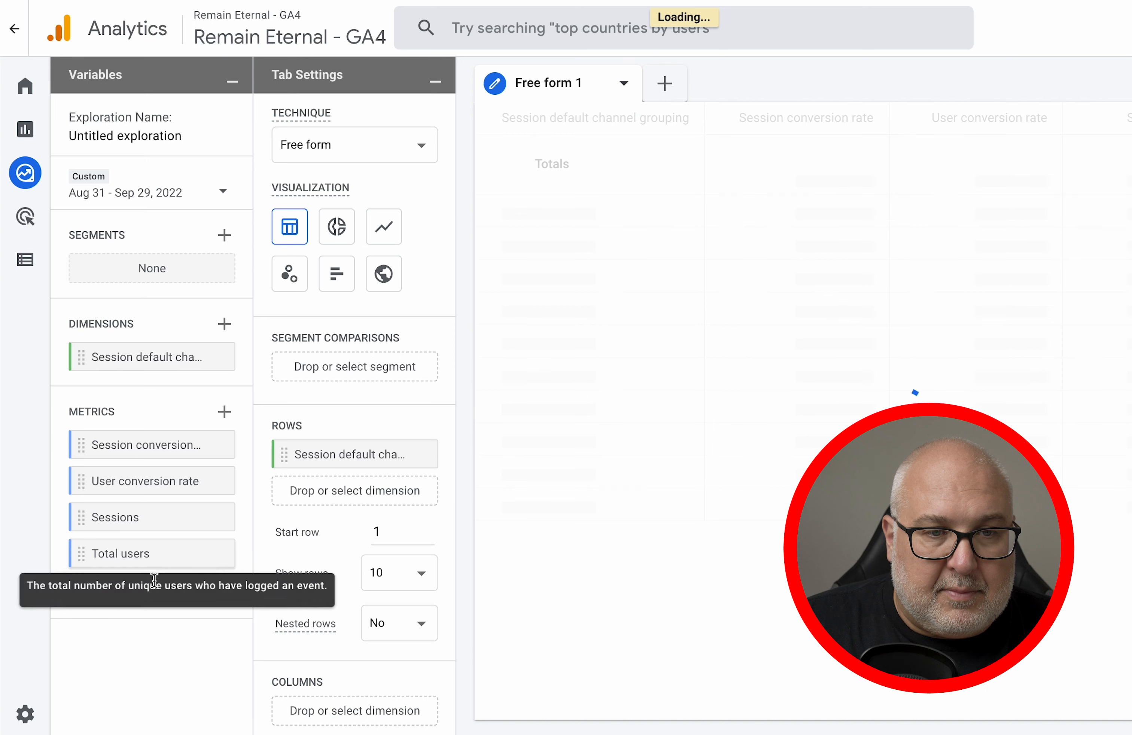
double_click(155, 593)
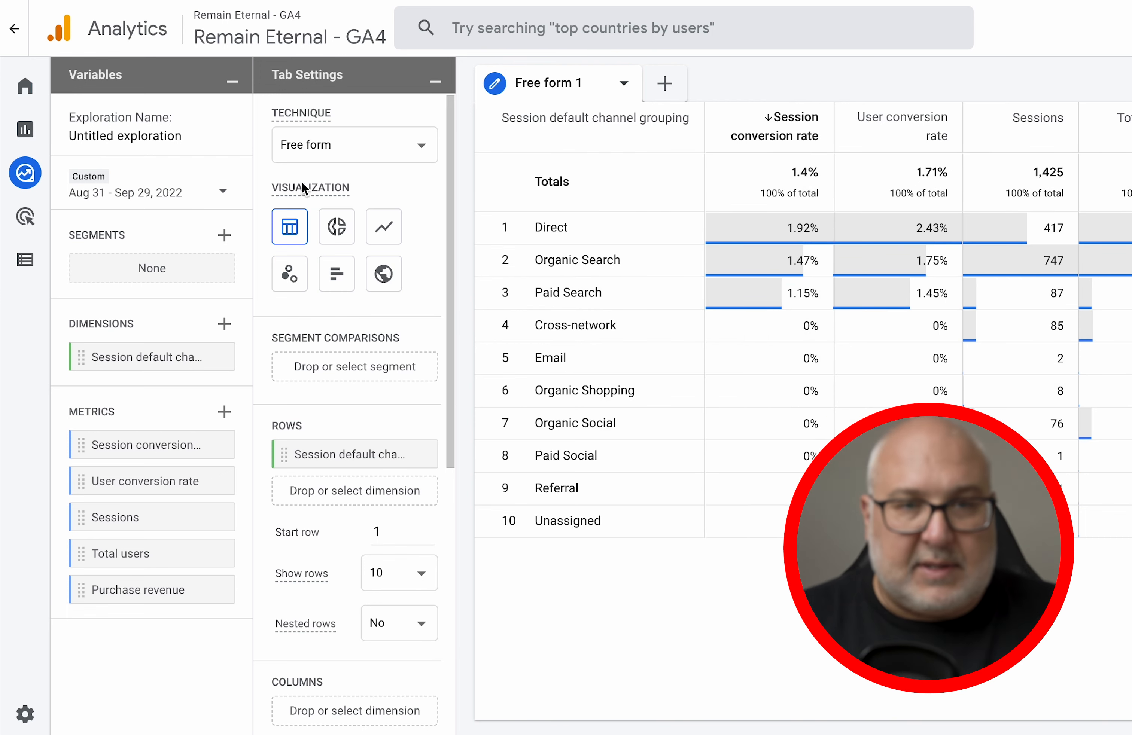
- Rename the untitled exploration as "Conversion Rate - Acquisition Channel"
click(139, 136)
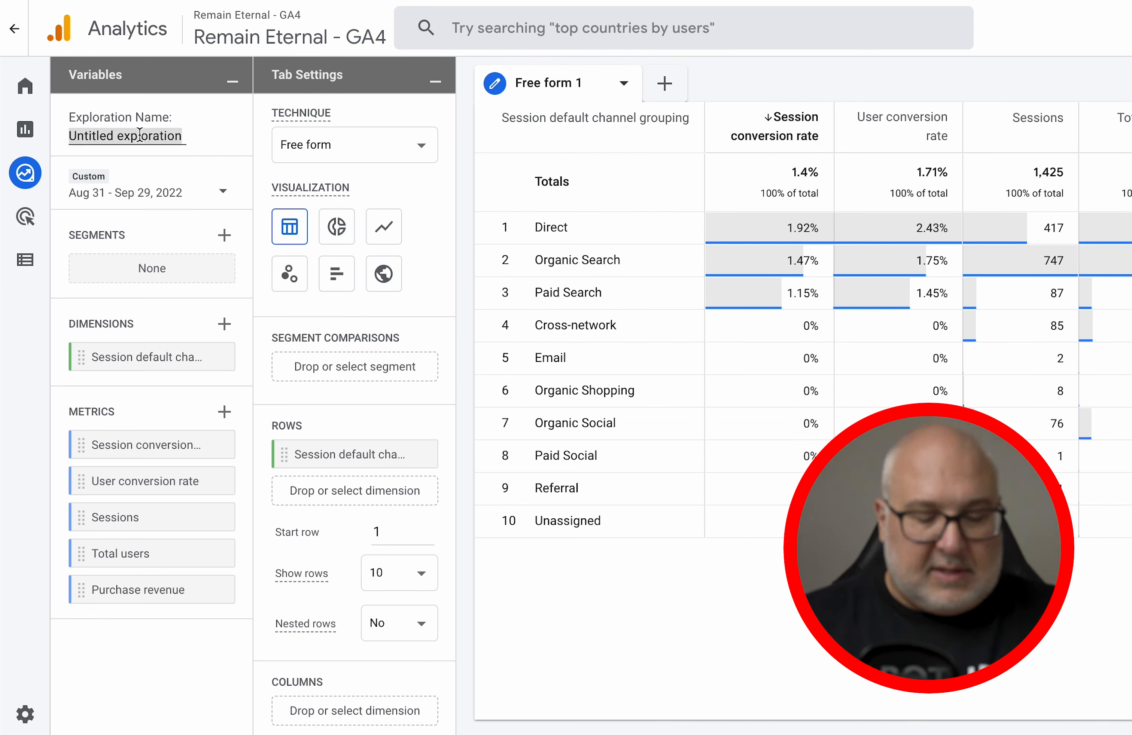
text(Conversion Rate)
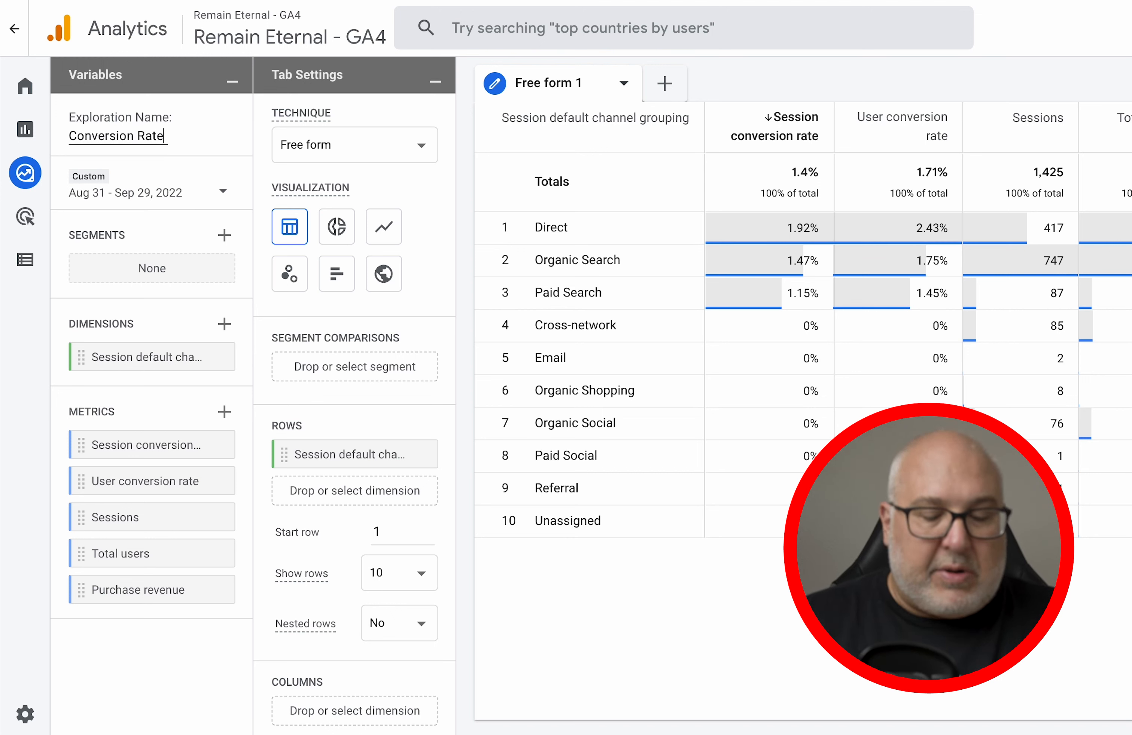
text( - Acqui)
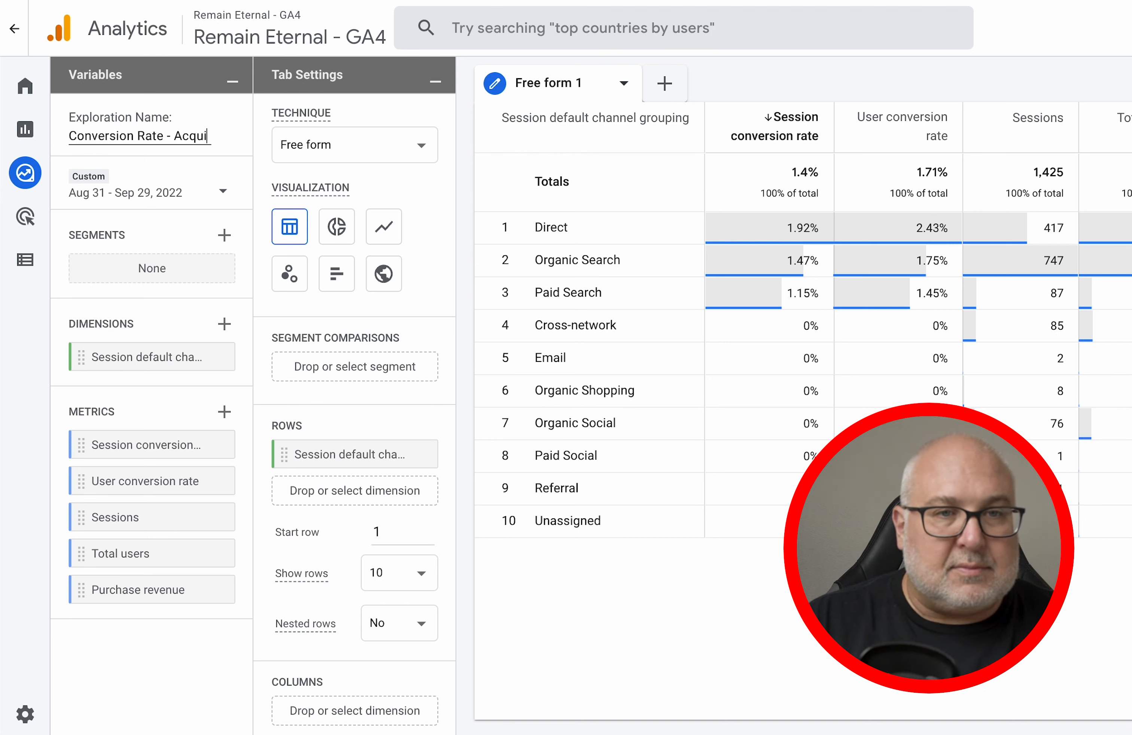
text(sition Channel)
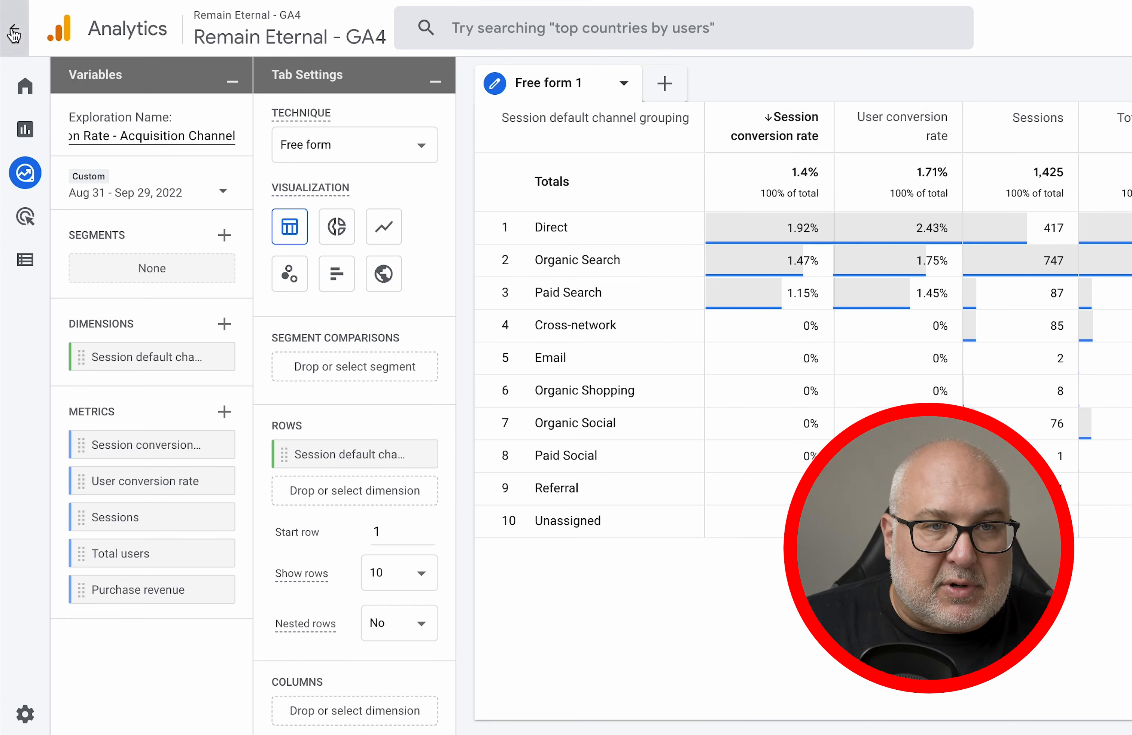
click(24, 167)
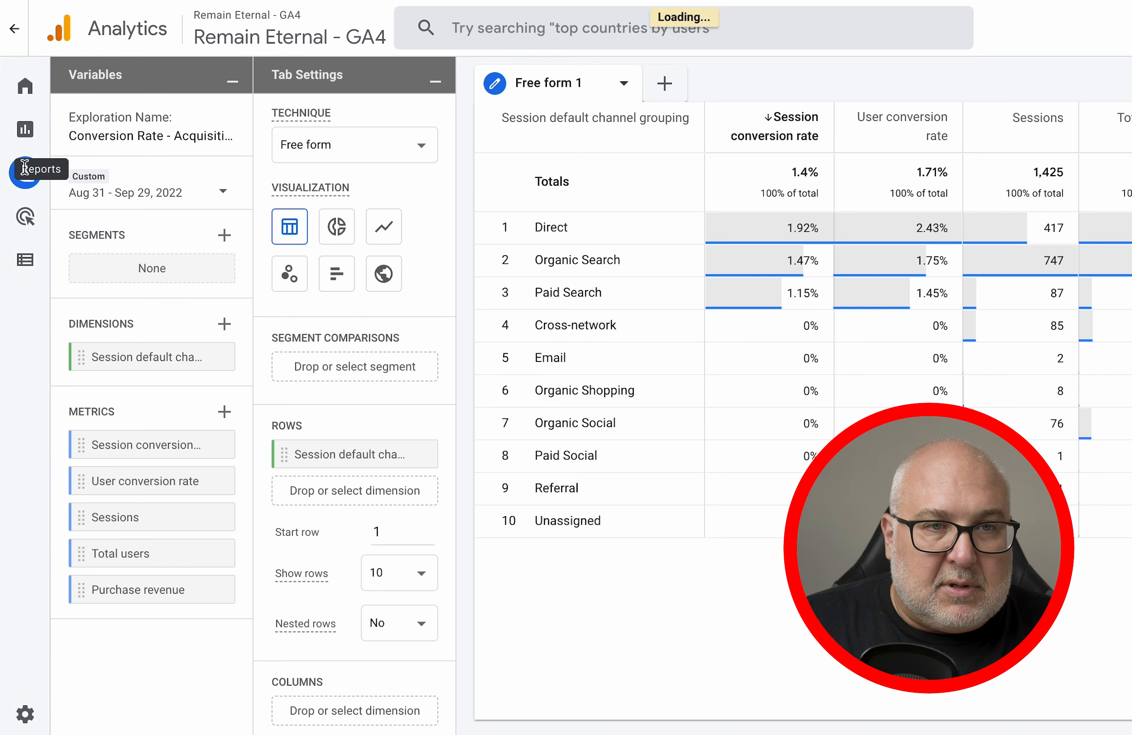